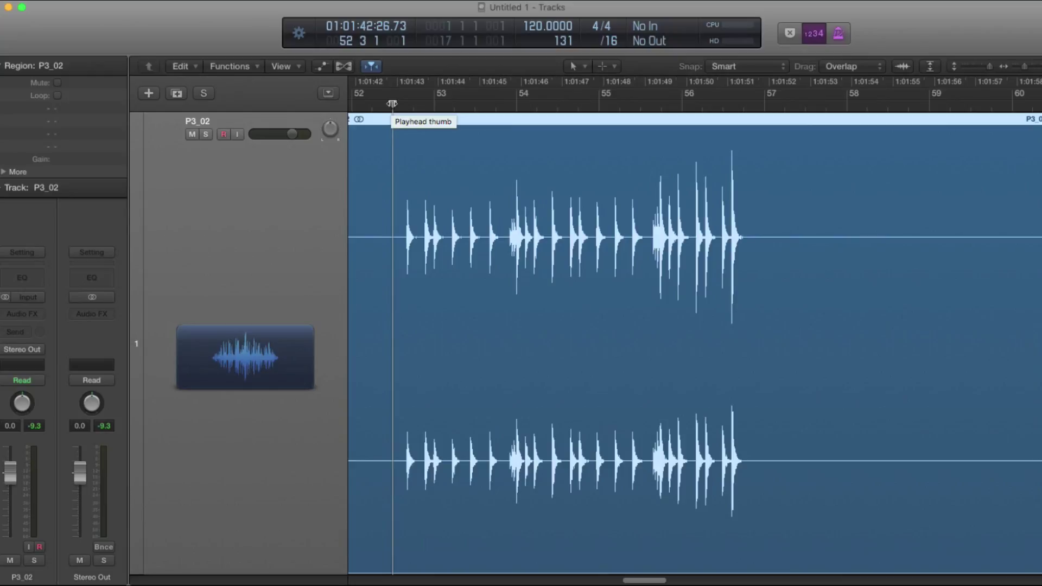
Play back the snare recording to audition it, then return the playhead near bar 52
{"action": "key", "text": "space"}
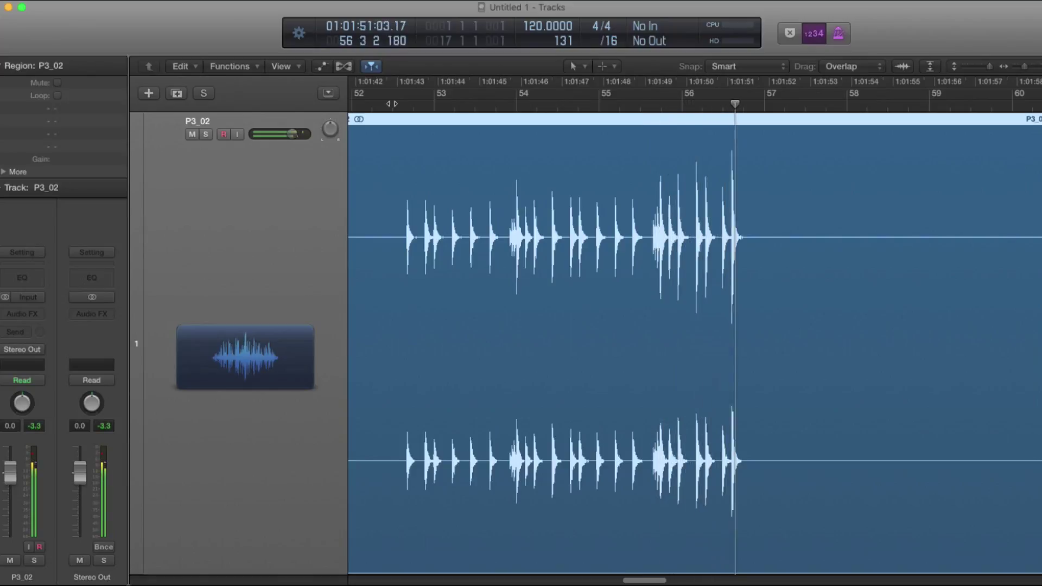
{"action": "key", "text": "space"}
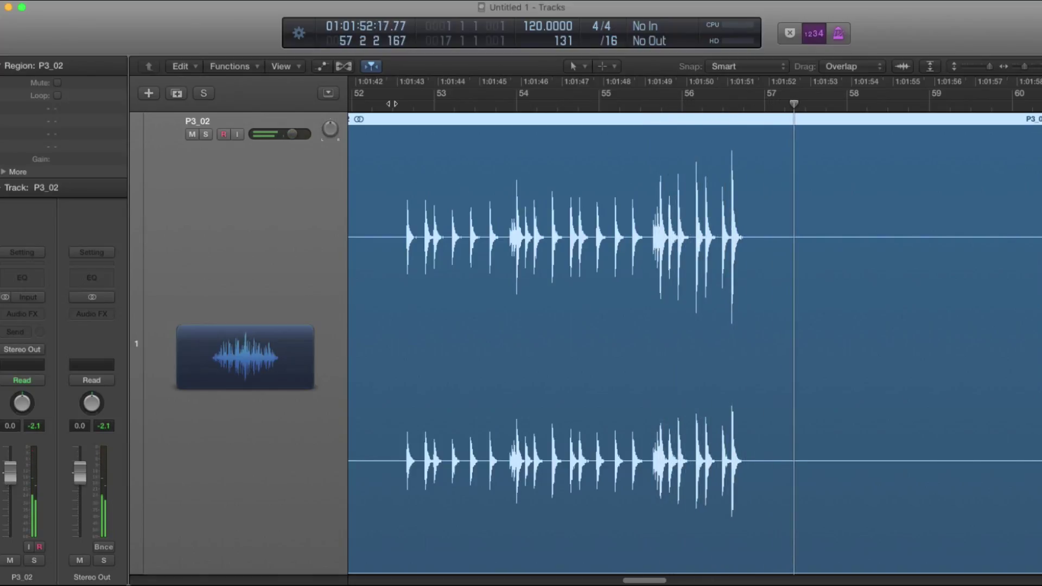
{"action": "left_click", "coordinate": [391, 103]}
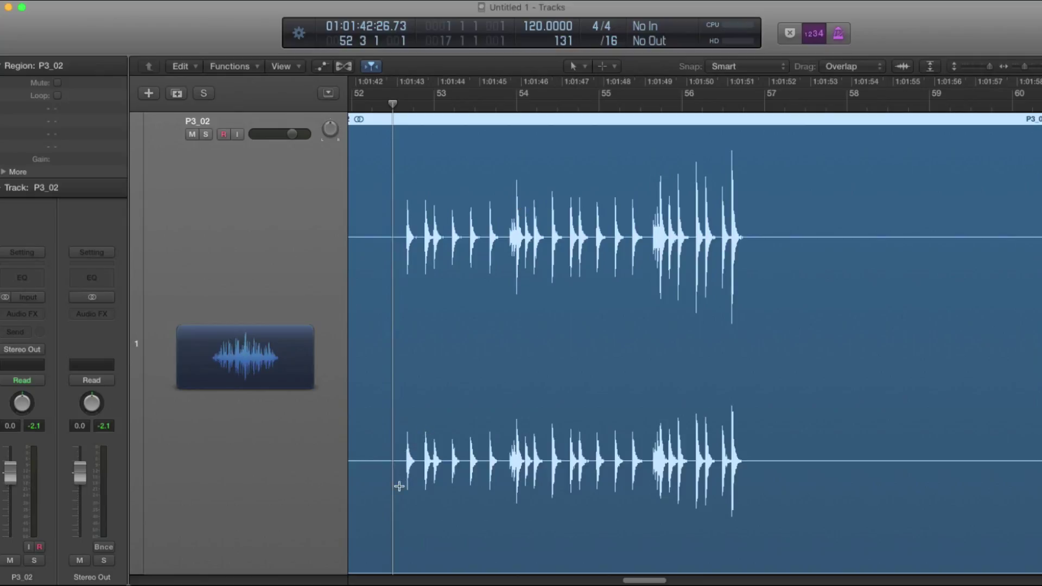
With the Marquee tool, split at the first snare hit and delete the silent piece before it
{"action": "key", "text": "t"}
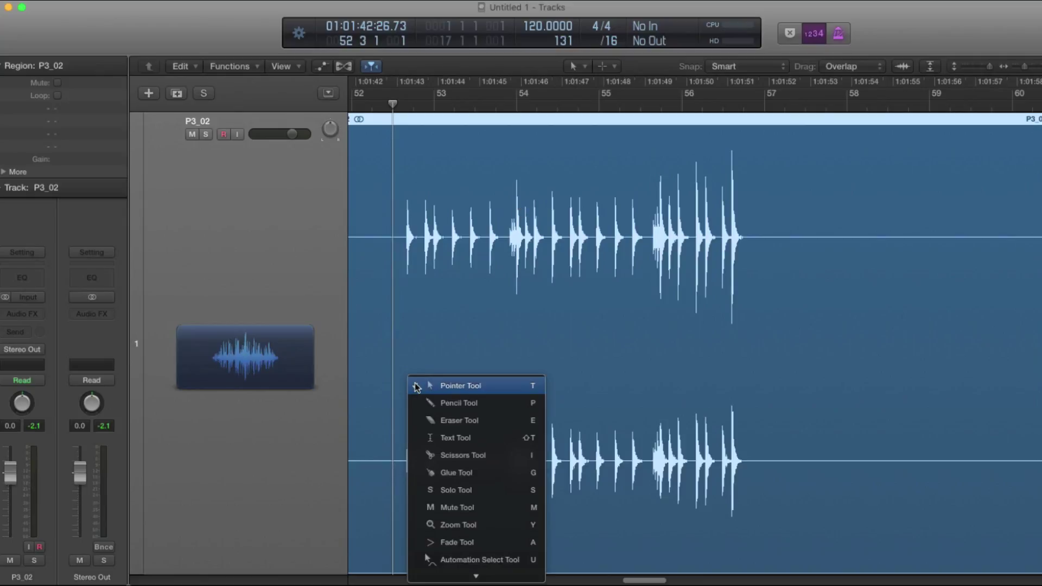
{"action": "mouse_move", "coordinate": [476, 576]}
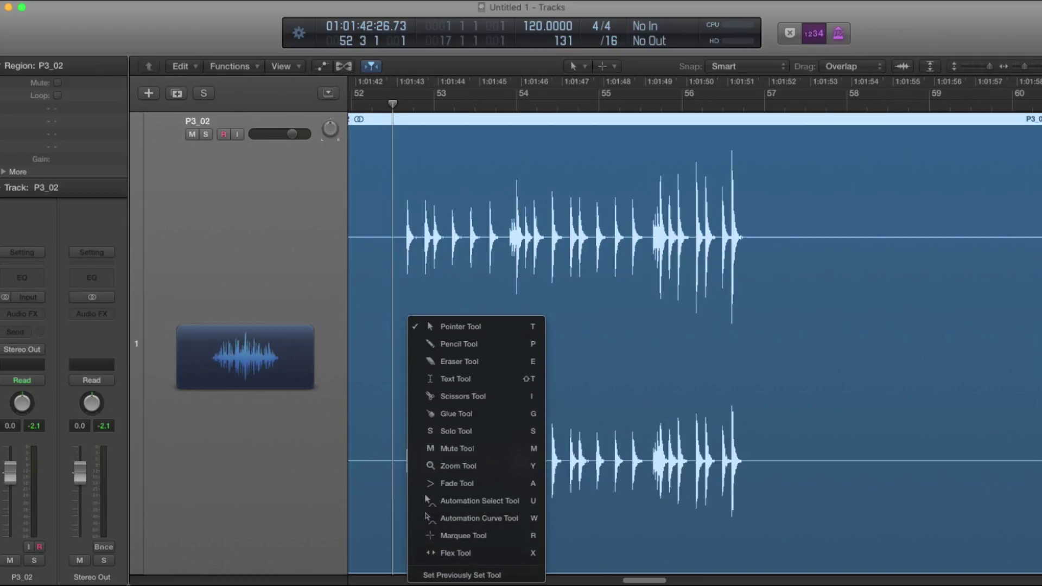
{"action": "left_click", "coordinate": [429, 536]}
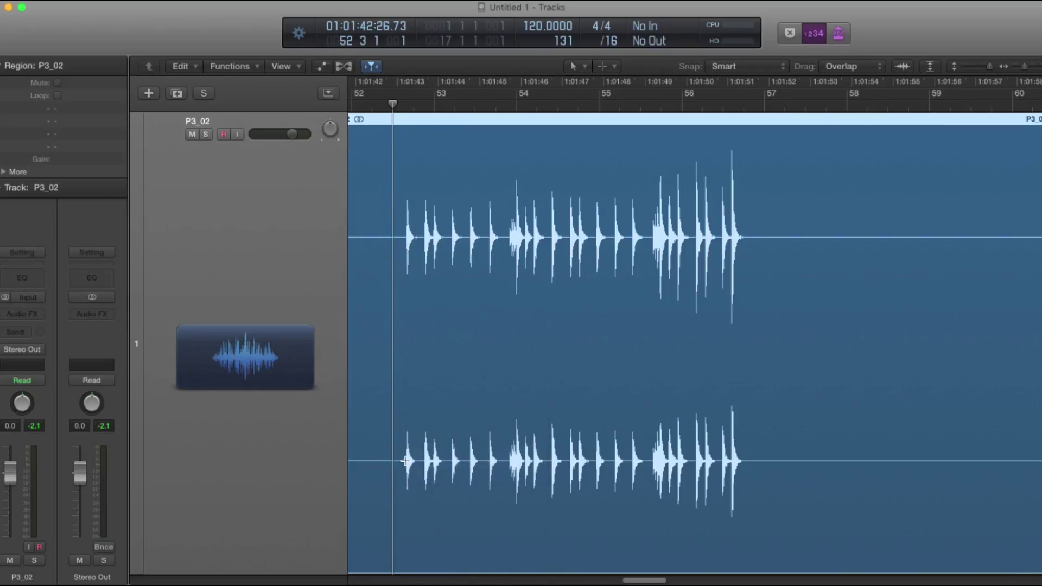
{"action": "left_click", "coordinate": [399, 482]}
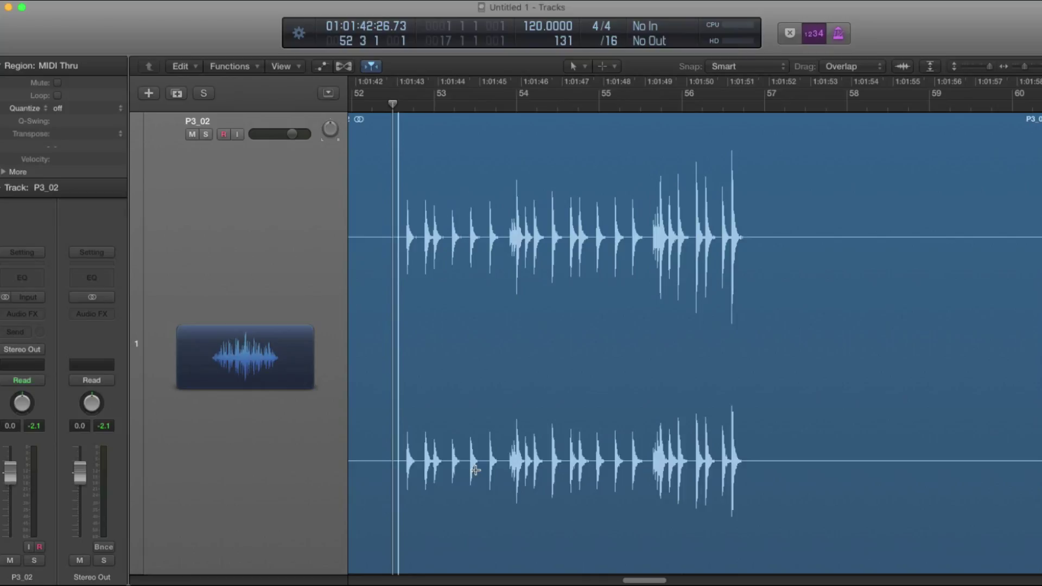
{"action": "key", "text": "Right"}
{"action": "key", "text": "Right"}
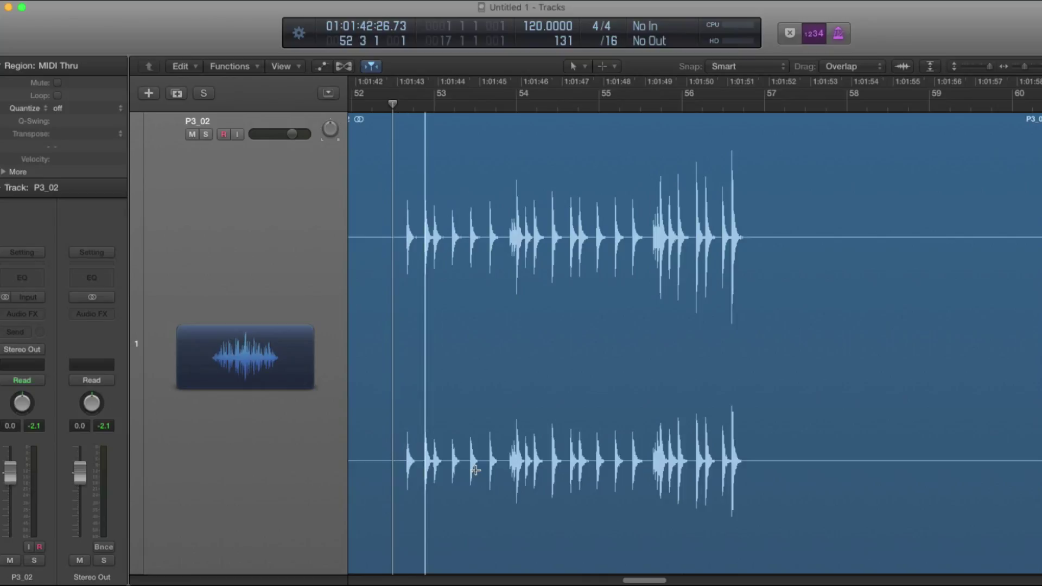
{"action": "key", "text": "Left"}
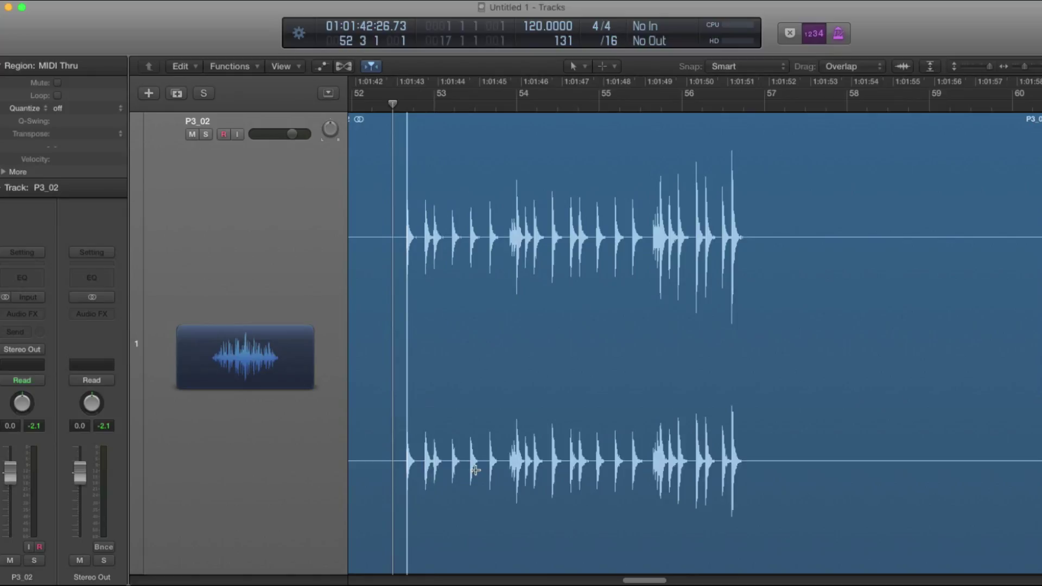
{"action": "key", "text": "super+t"}
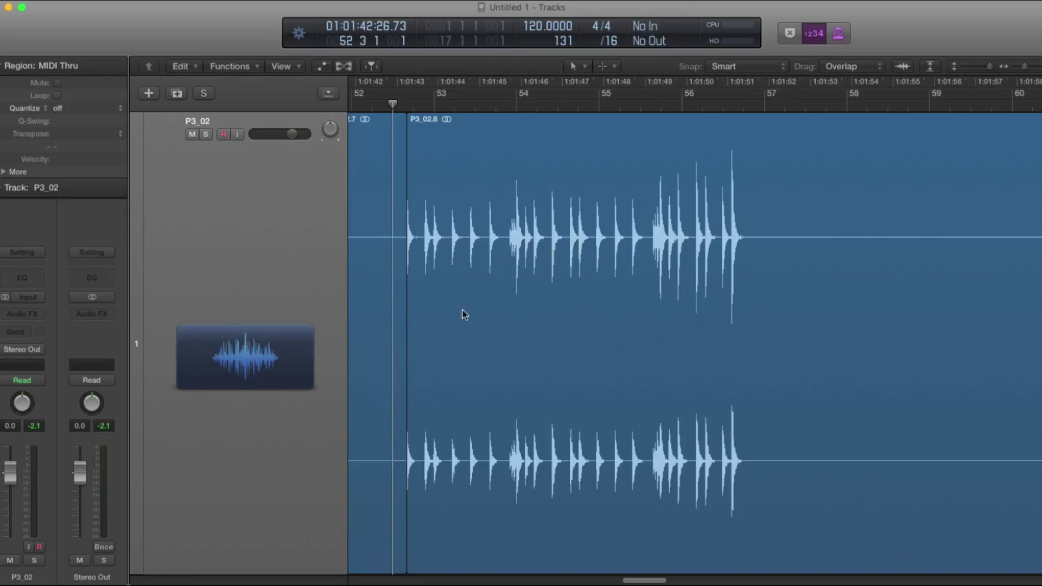
{"action": "left_click", "coordinate": [381, 123]}
{"action": "key", "text": "Delete"}
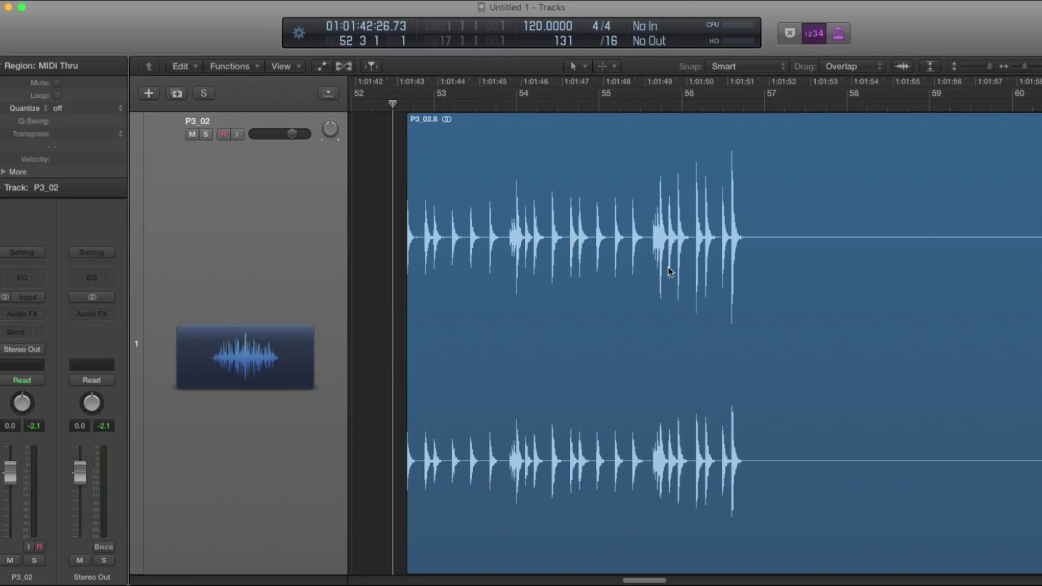
Split the region at the transient near bar 56 and delete the tail after it
{"action": "left_click", "coordinate": [693, 492]}
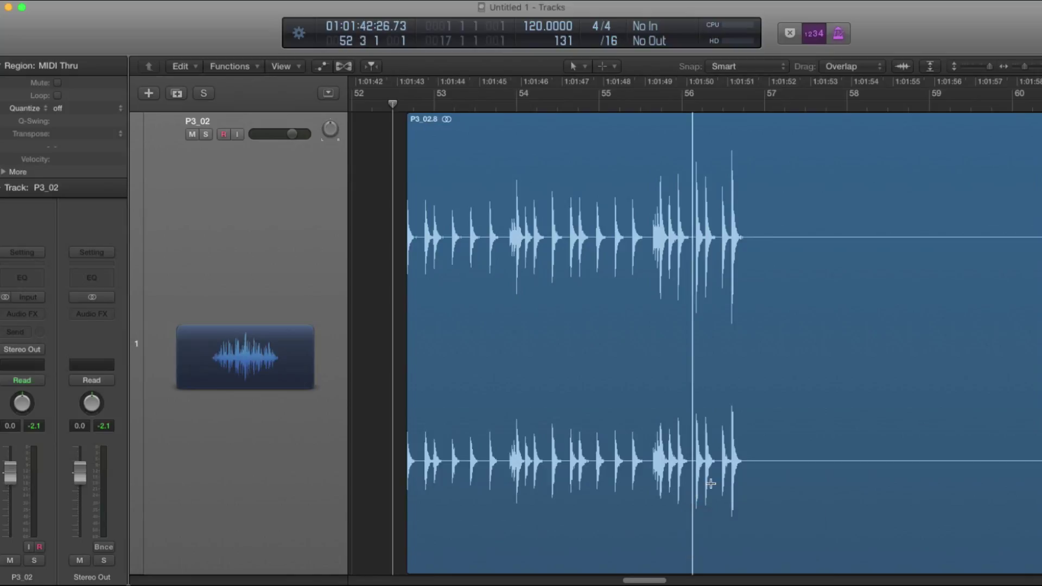
{"action": "key", "text": "Right"}
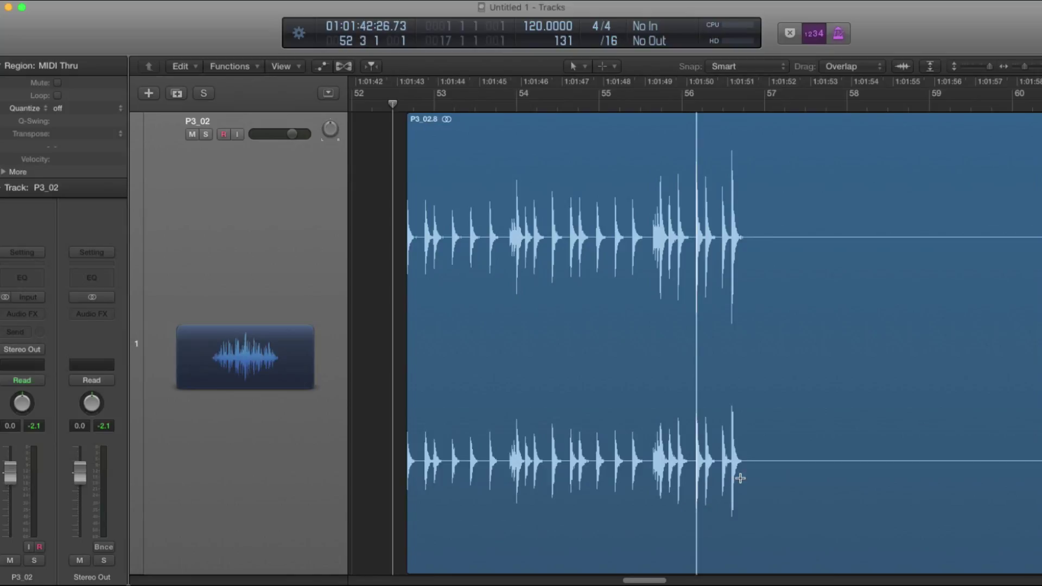
{"action": "key", "text": "super+t"}
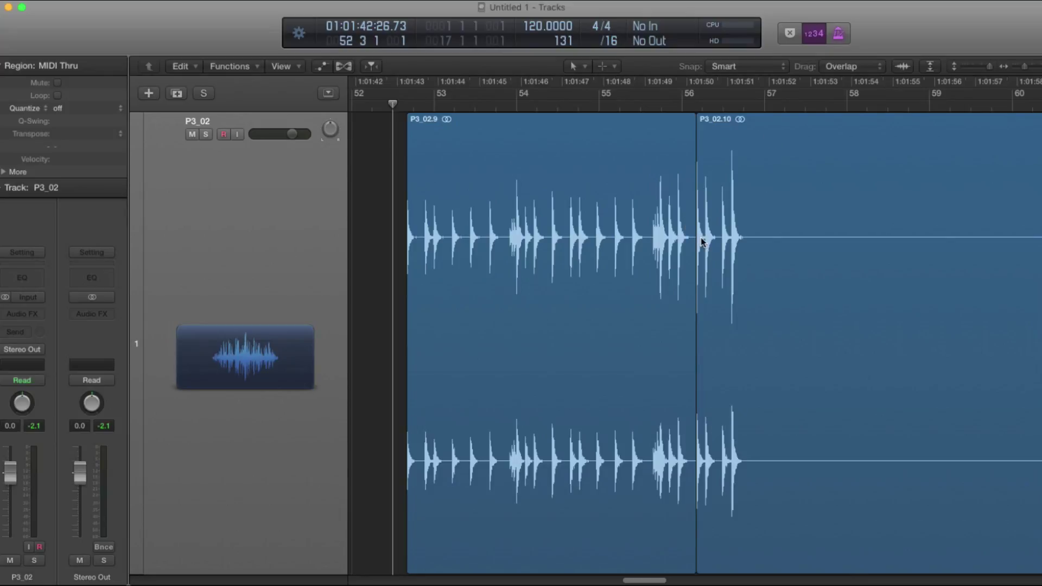
{"action": "left_click", "coordinate": [776, 130]}
{"action": "key", "text": "Delete"}
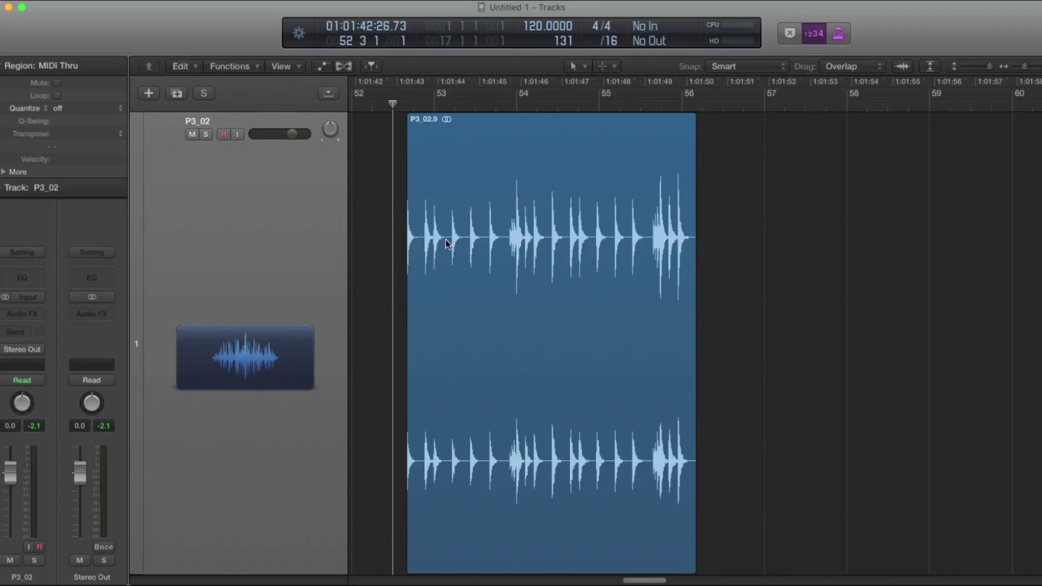
Drag region P3_02.9 to begin at bar 53 and drag a 53–57 cycle range in the ruler
{"action": "left_click_drag", "start_coordinate": [474, 126], "coordinate": [500, 124]}
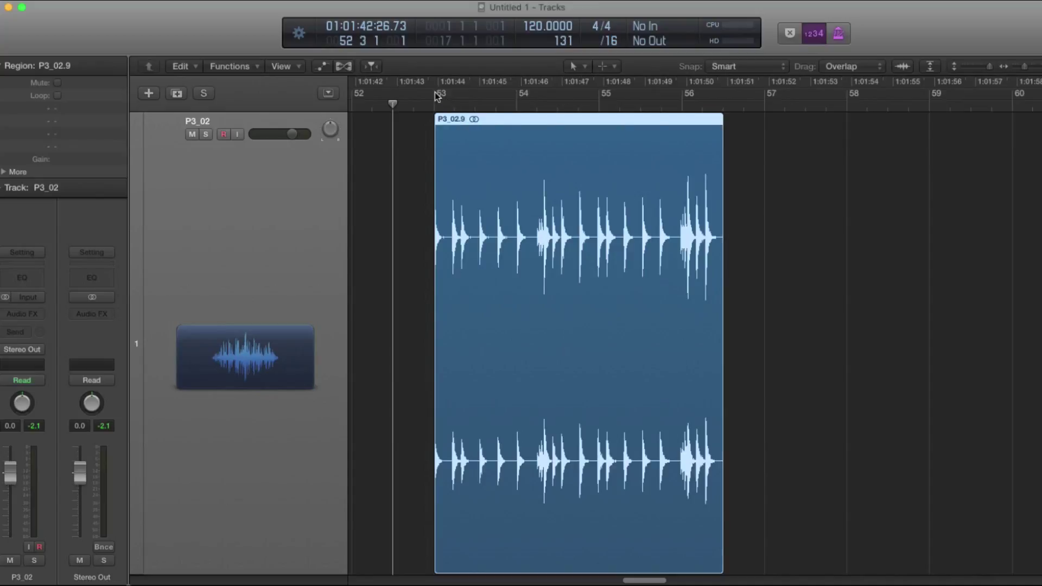
{"action": "left_click_drag", "start_coordinate": [437, 96], "coordinate": [757, 96]}
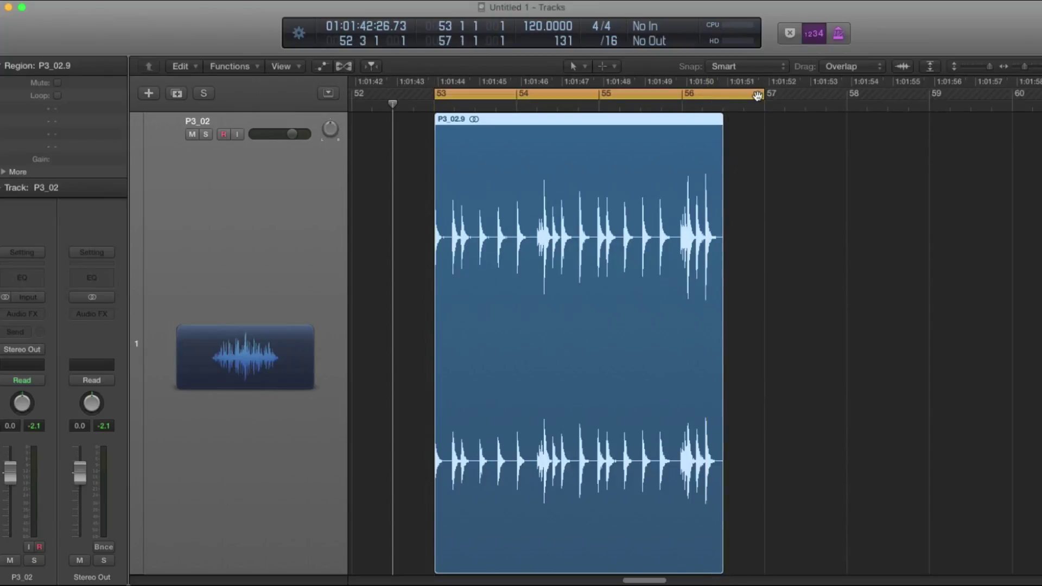
Apply Adjust Tempo using Region Length and Locators globally, giving 136.9797 BPM
{"action": "left_click", "coordinate": [130, 4]}
{"action": "mouse_move", "coordinate": [185, 378]}
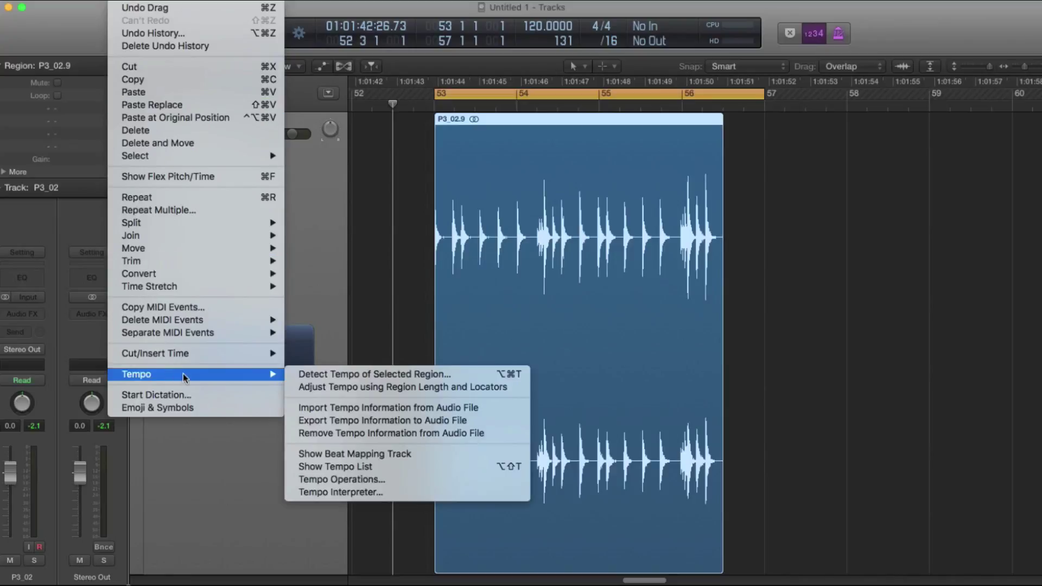
{"action": "left_click", "coordinate": [394, 388]}
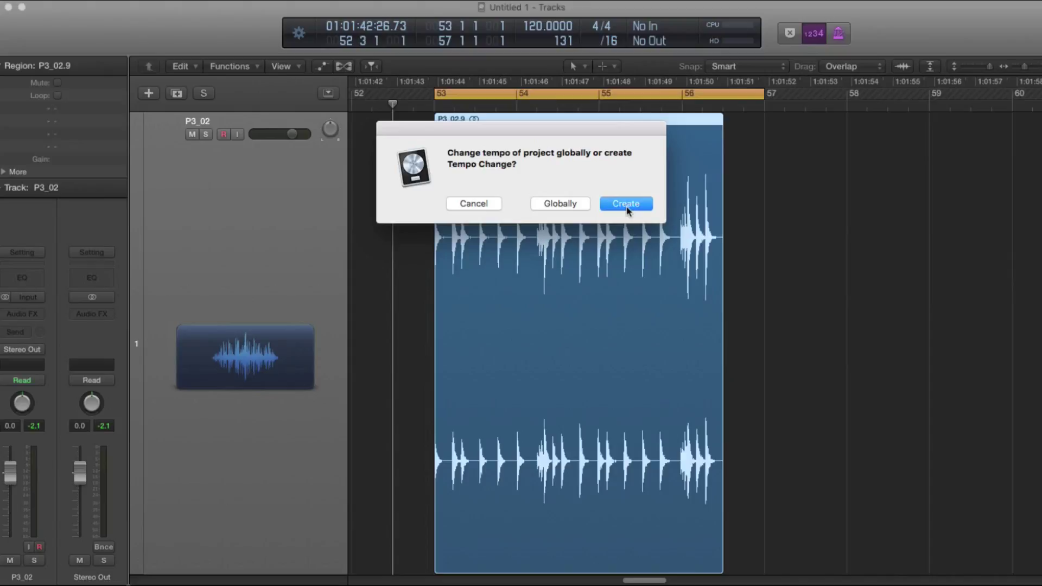
{"action": "left_click", "coordinate": [560, 204]}
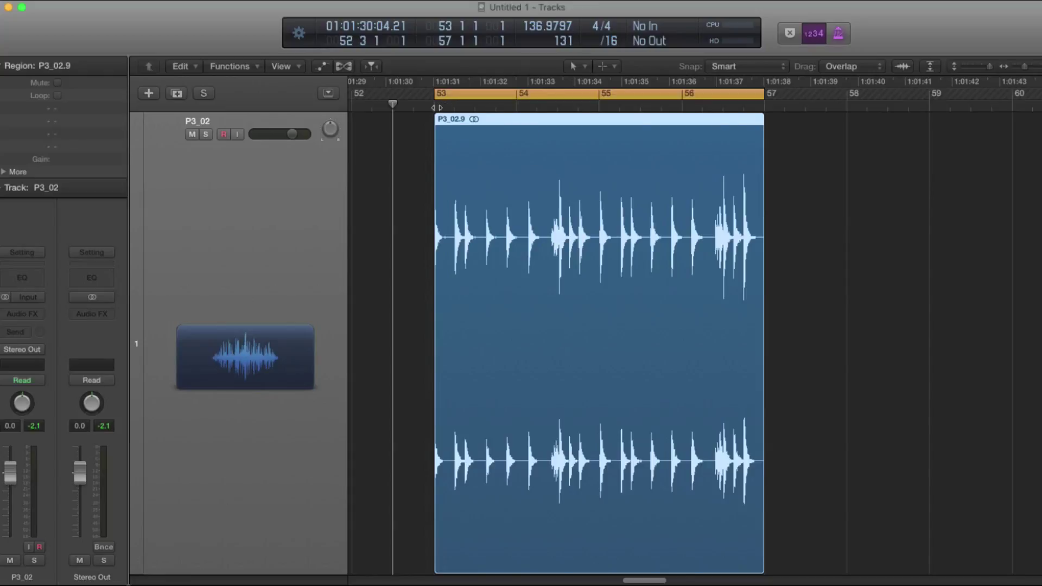
Enable Flex Slicing on track P3_02 and open region P3_02.9 in the audio file editor
{"action": "left_click", "coordinate": [437, 107]}
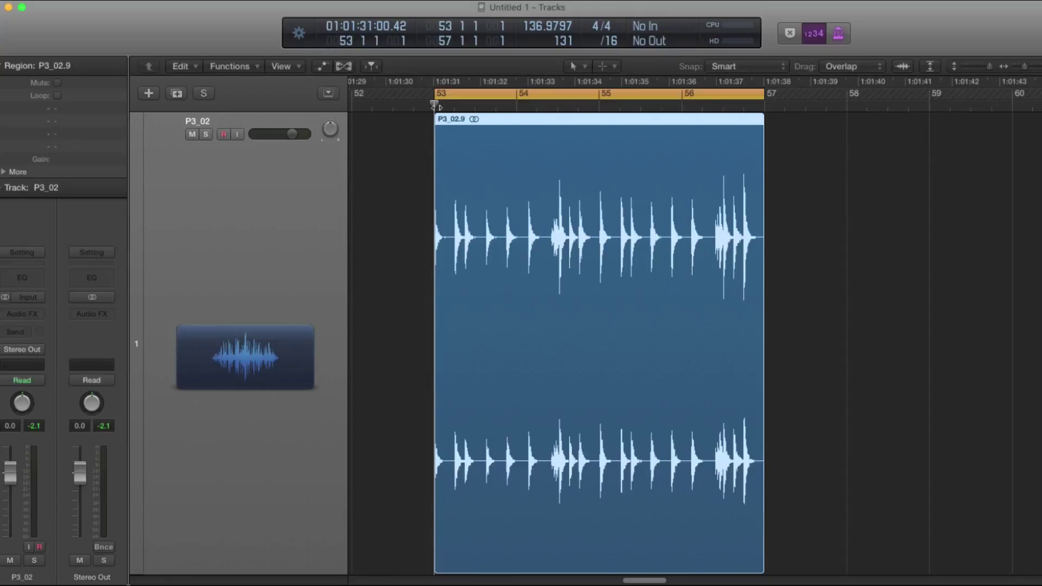
{"action": "key", "text": "super+f"}
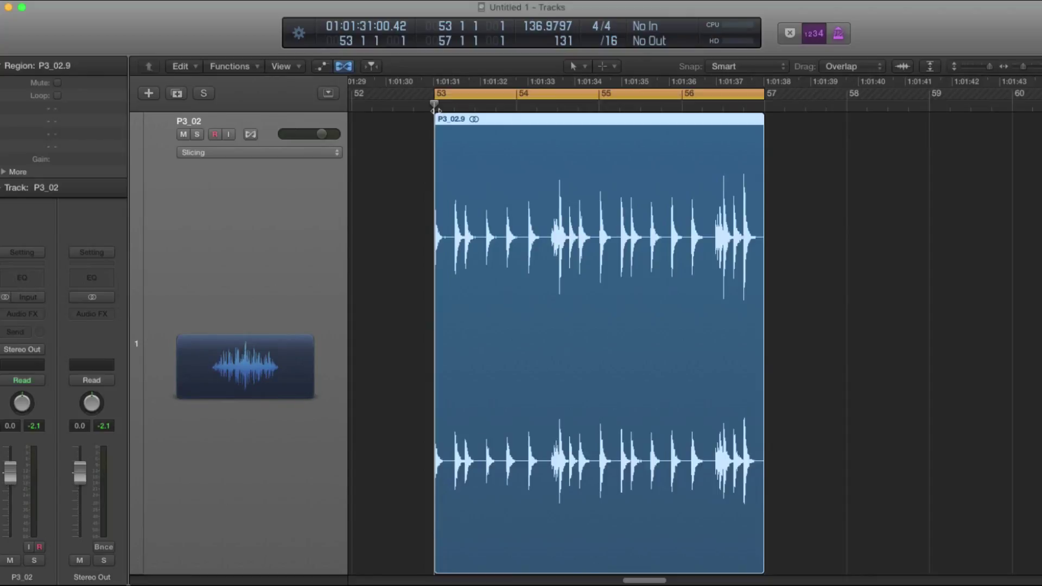
{"action": "left_click", "coordinate": [250, 134]}
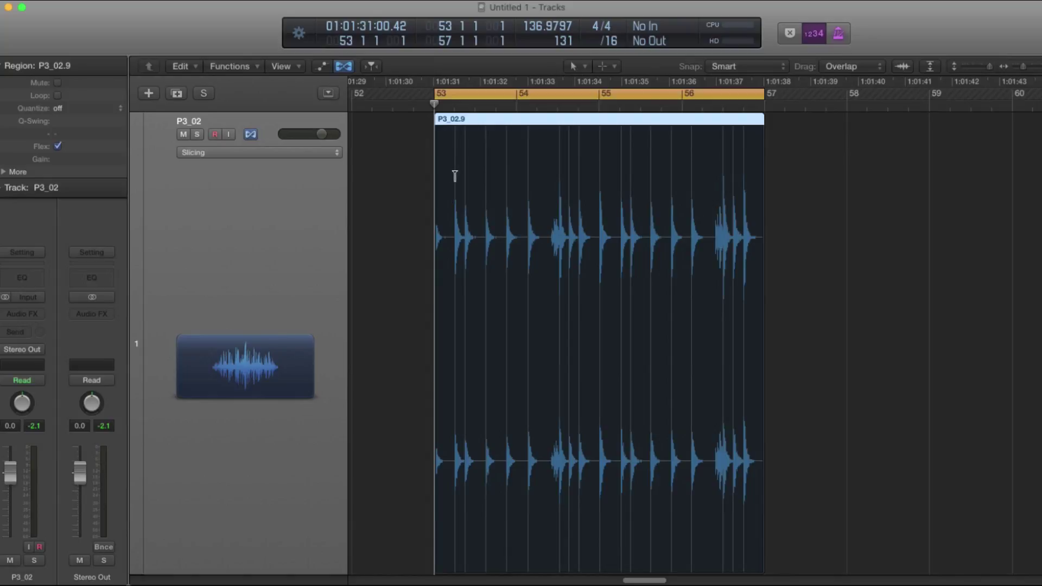
{"action": "double_click", "coordinate": [485, 186]}
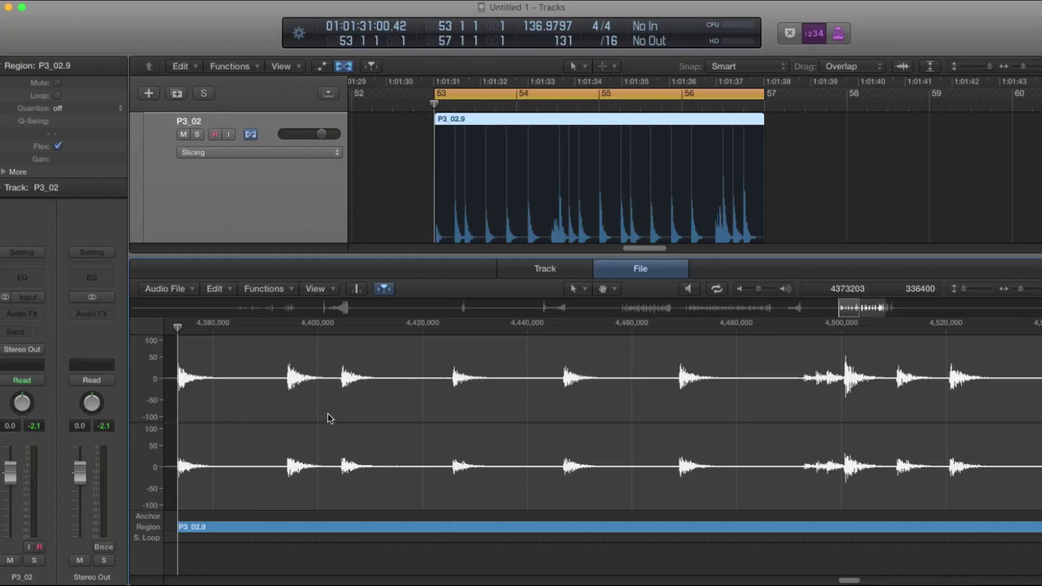
Turn on Transient Editing Mode, test-removing one transient marker and undoing the removal
{"action": "key", "text": "super+t"}
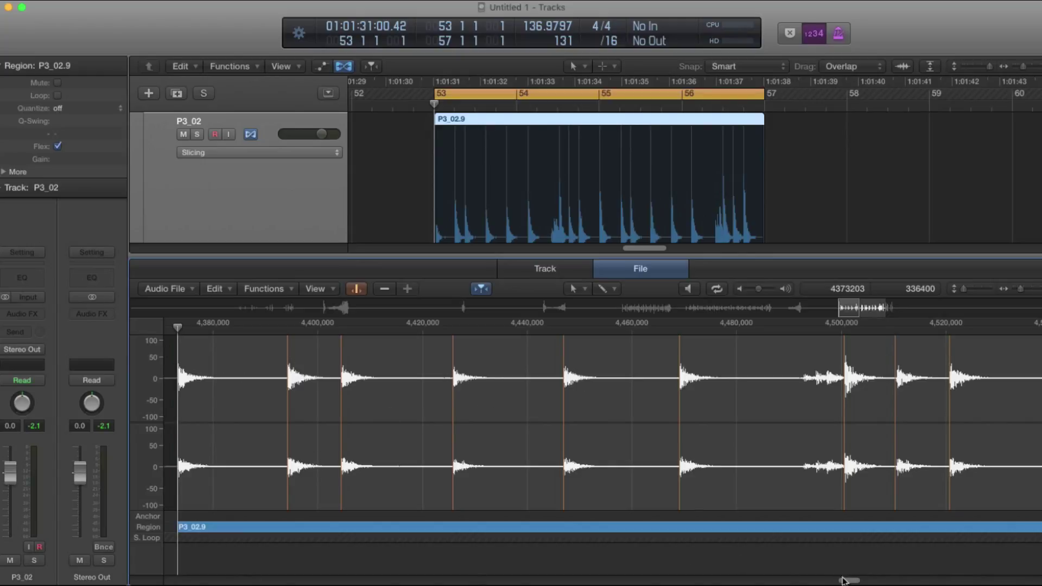
{"action": "mouse_move", "coordinate": [847, 580]}
{"action": "left_mouse_down"}
{"action": "mouse_move", "coordinate": [882, 580]}
{"action": "mouse_move", "coordinate": [819, 580]}
{"action": "mouse_move", "coordinate": [840, 580]}
{"action": "left_mouse_up"}
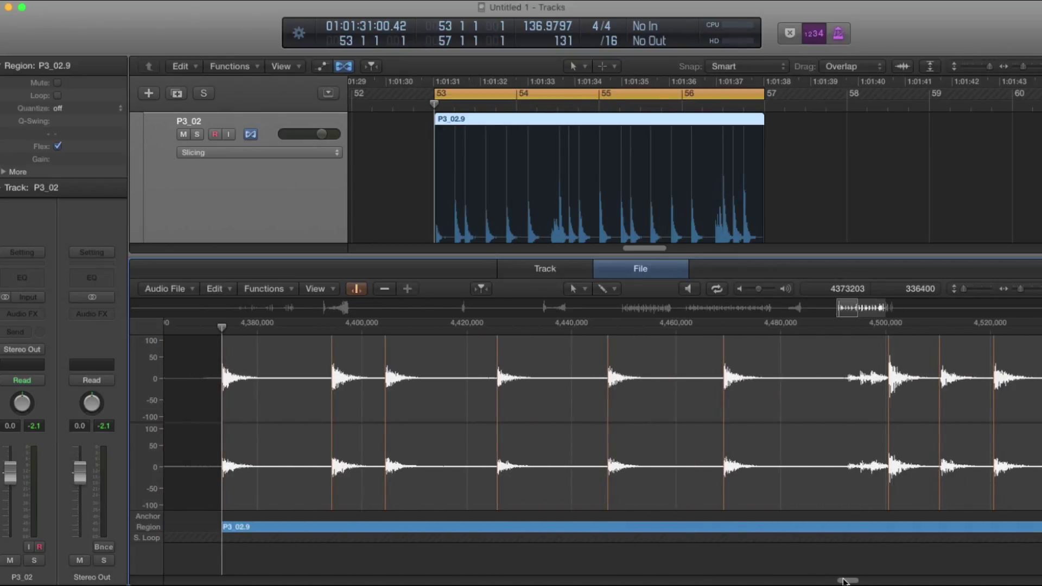
{"action": "double_click", "coordinate": [723, 422]}
{"action": "key", "text": "super+z"}
{"action": "left_click", "coordinate": [385, 291]}
{"action": "left_click", "coordinate": [385, 290]}
{"action": "left_click", "coordinate": [385, 290]}
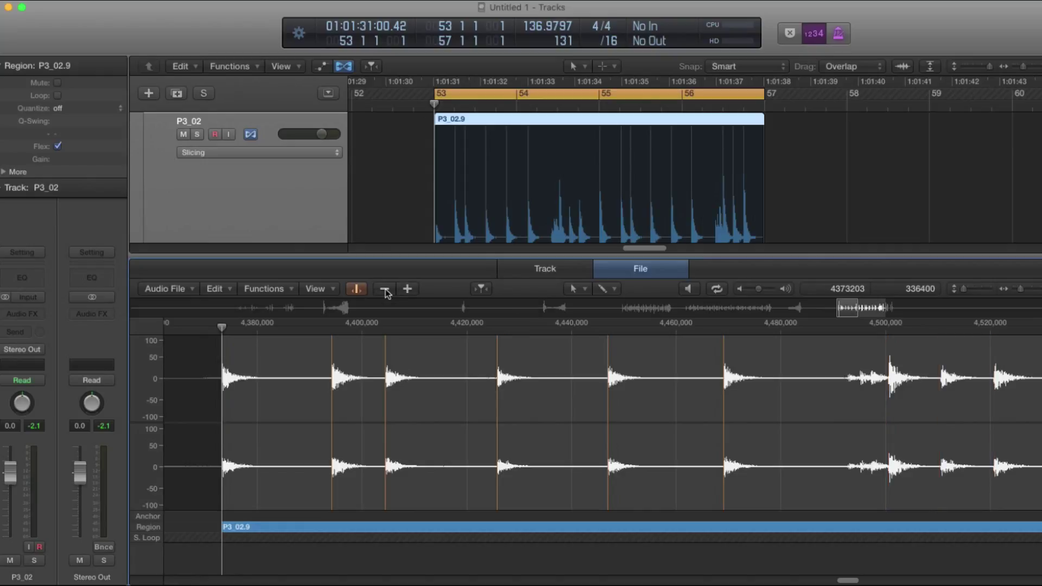
{"action": "left_click", "coordinate": [385, 290]}
{"action": "left_click", "coordinate": [384, 290]}
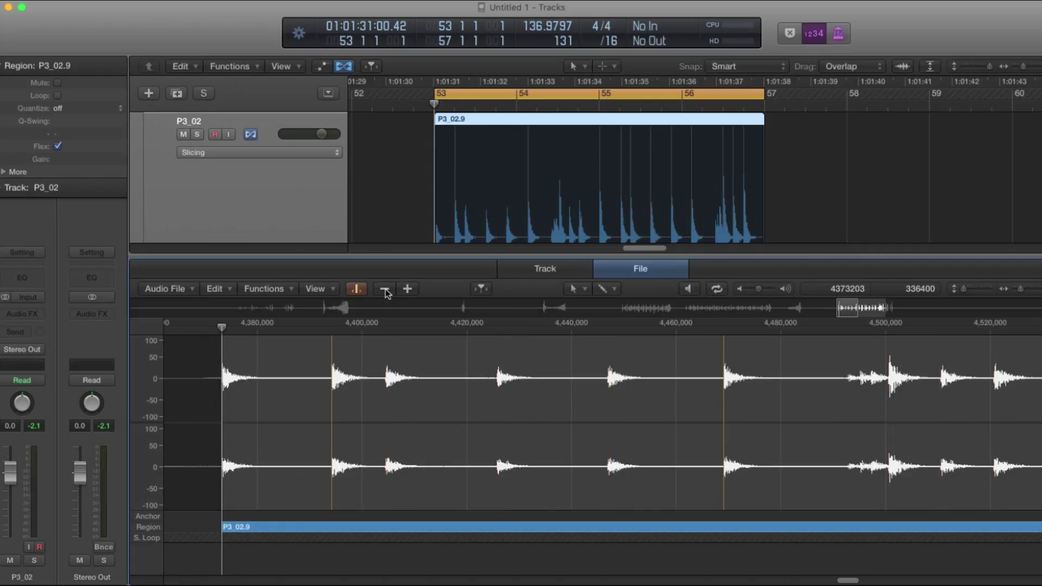
{"action": "left_click", "coordinate": [385, 289]}
{"action": "left_click", "coordinate": [384, 289]}
{"action": "left_click", "coordinate": [408, 289]}
{"action": "left_click", "coordinate": [408, 290]}
{"action": "left_click", "coordinate": [407, 289]}
{"action": "left_click", "coordinate": [408, 290]}
{"action": "left_click", "coordinate": [408, 289]}
{"action": "left_click", "coordinate": [408, 289]}
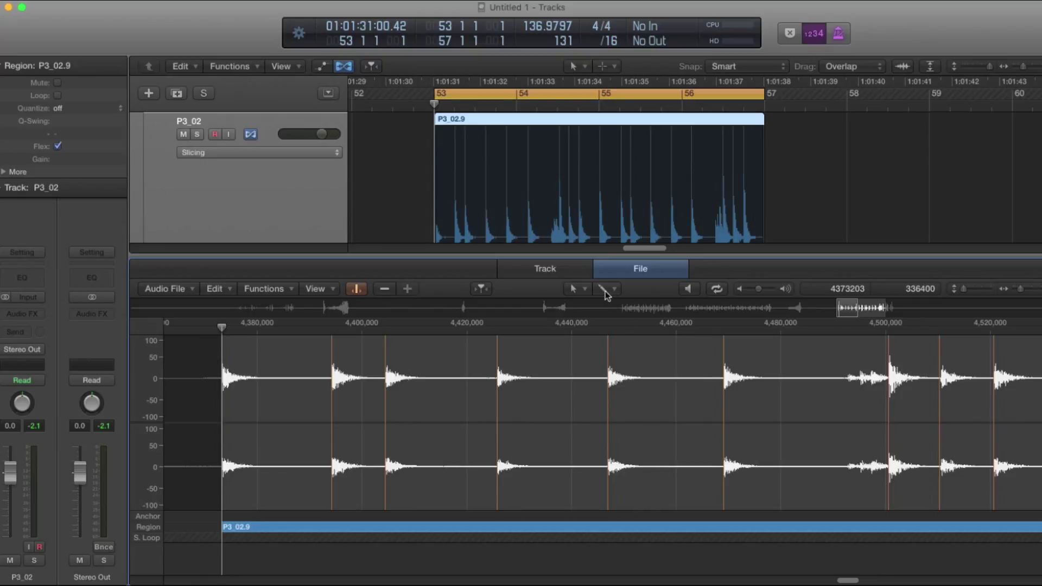
{"action": "left_click", "coordinate": [848, 377]}
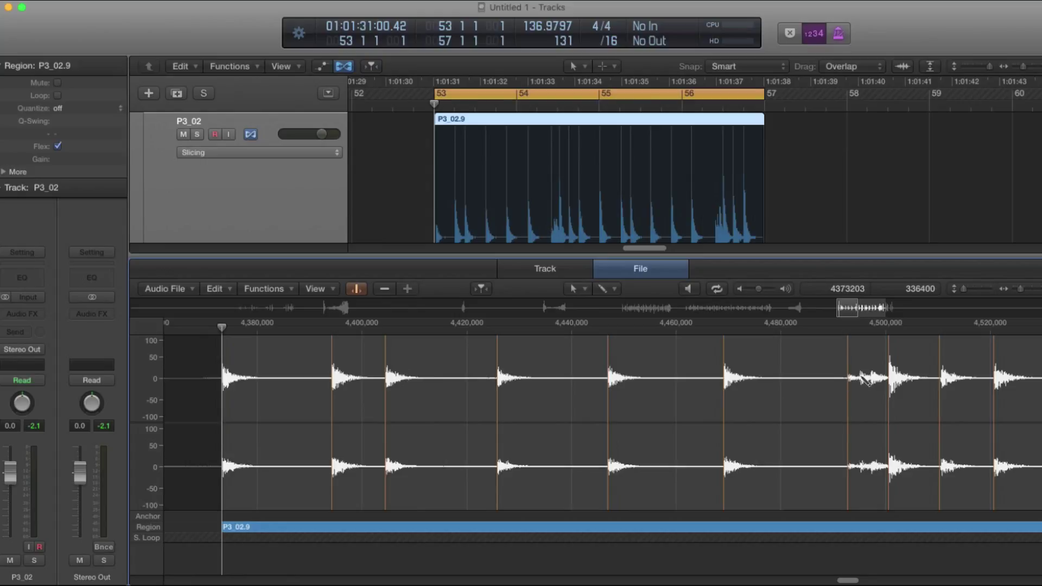
{"action": "left_click", "coordinate": [859, 378]}
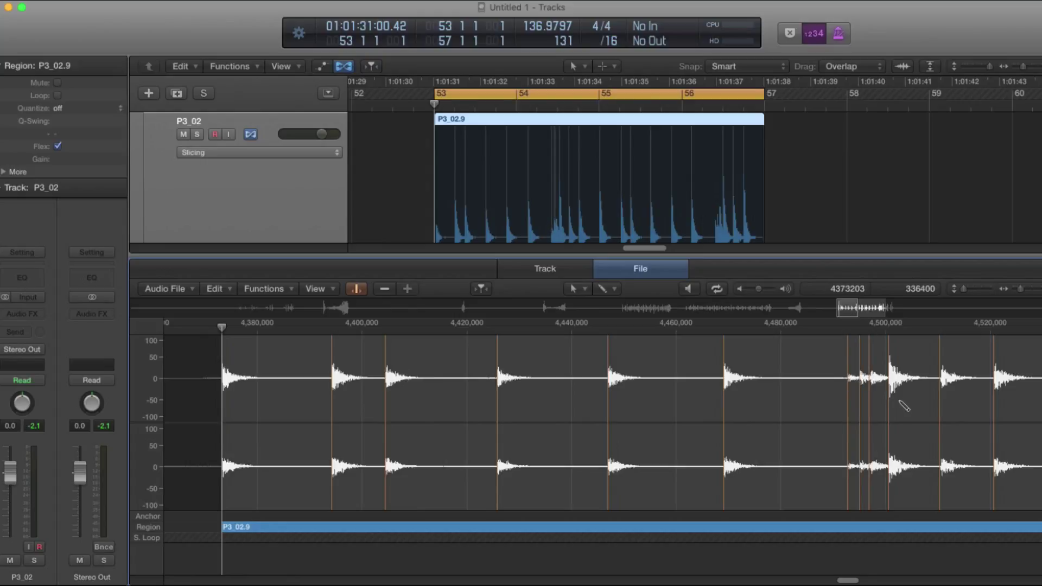
{"action": "key", "text": "super+z"}
{"action": "key", "text": "super+z"}
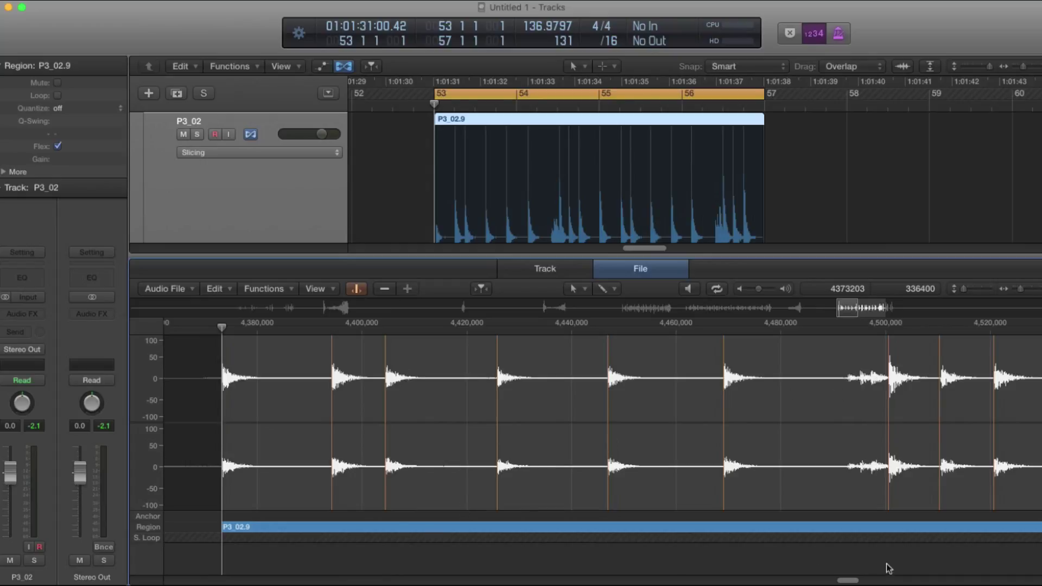
{"action": "mouse_move", "coordinate": [844, 582]}
{"action": "left_mouse_down"}
{"action": "mouse_move", "coordinate": [859, 582]}
{"action": "mouse_move", "coordinate": [846, 582]}
{"action": "left_mouse_up"}
{"action": "left_click", "coordinate": [98, 111]}
Choose 1/8 Note quantize for P3_02.9 in the Region inspector, then close the editor
{"action": "left_click", "coordinate": [64, 157]}
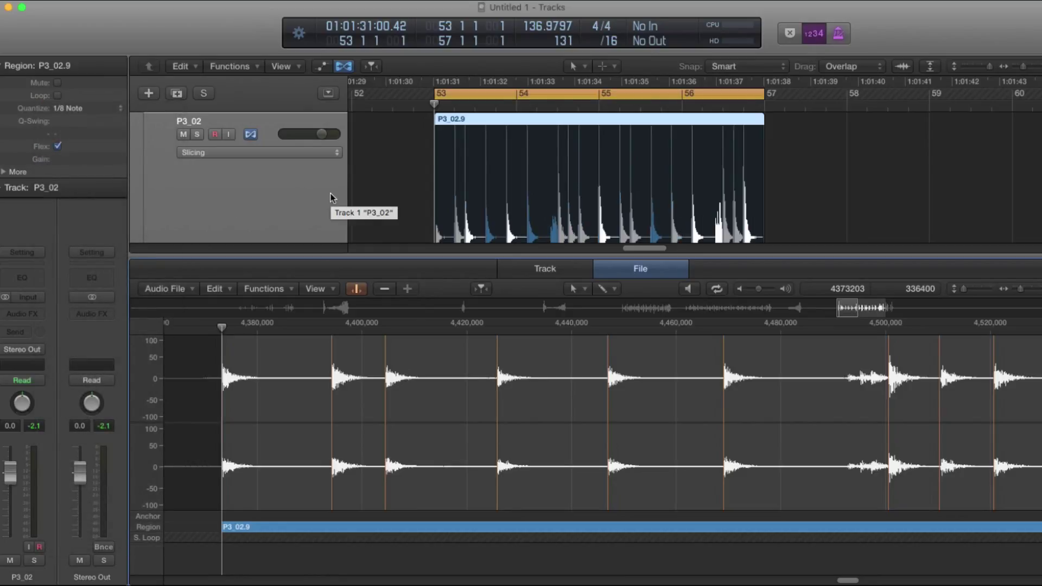
{"action": "key", "text": "e"}
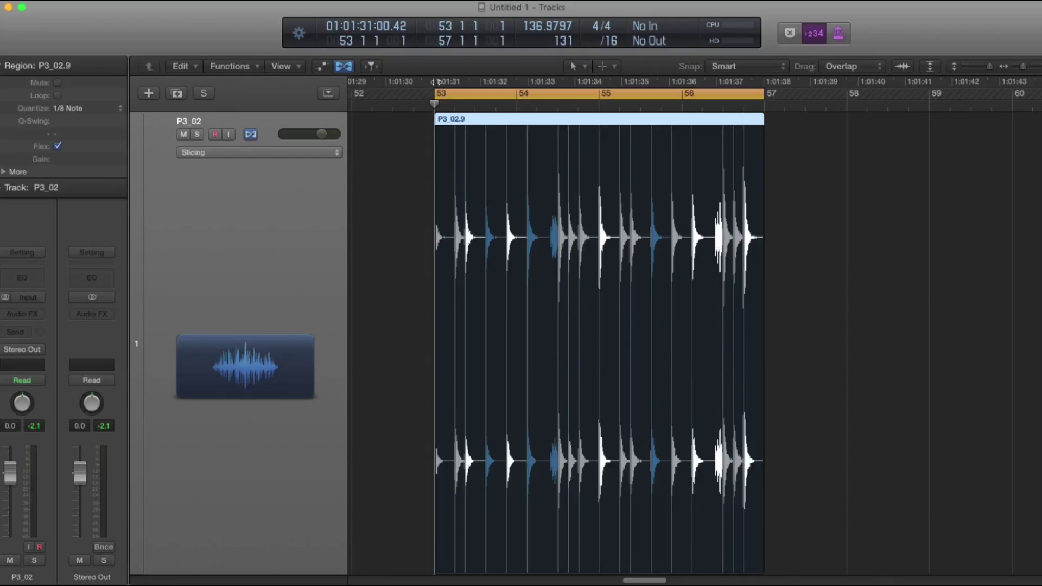
At bar 54 beat 2, drag the snare hit's flex marker slightly later and check the Flex mode
{"action": "left_click", "coordinate": [537, 104]}
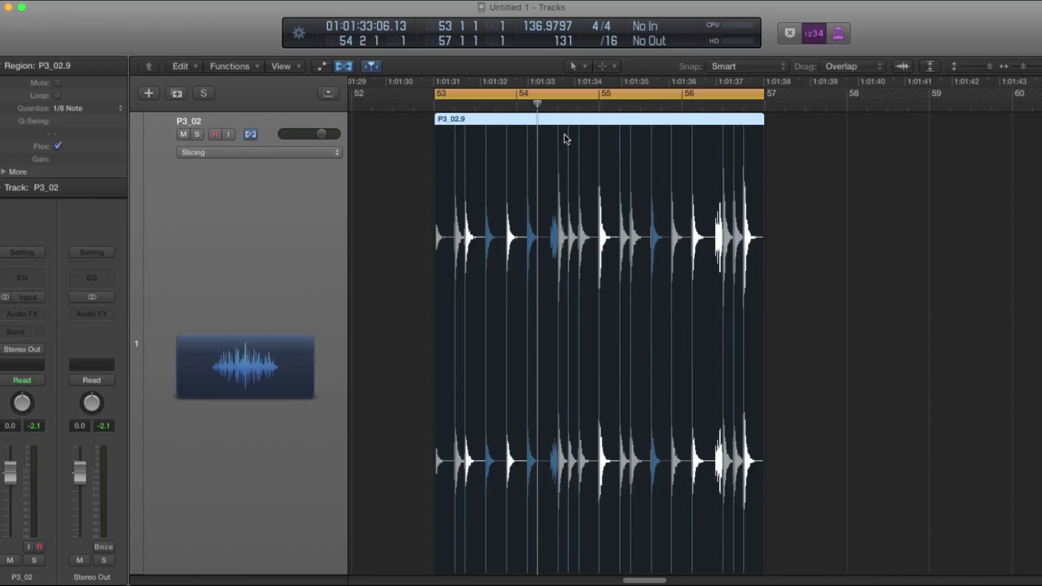
{"action": "key", "text": "super+Right"}
{"action": "key", "text": "super+Right"}
{"action": "key", "text": "super+Right"}
{"action": "key", "text": "super+Left"}
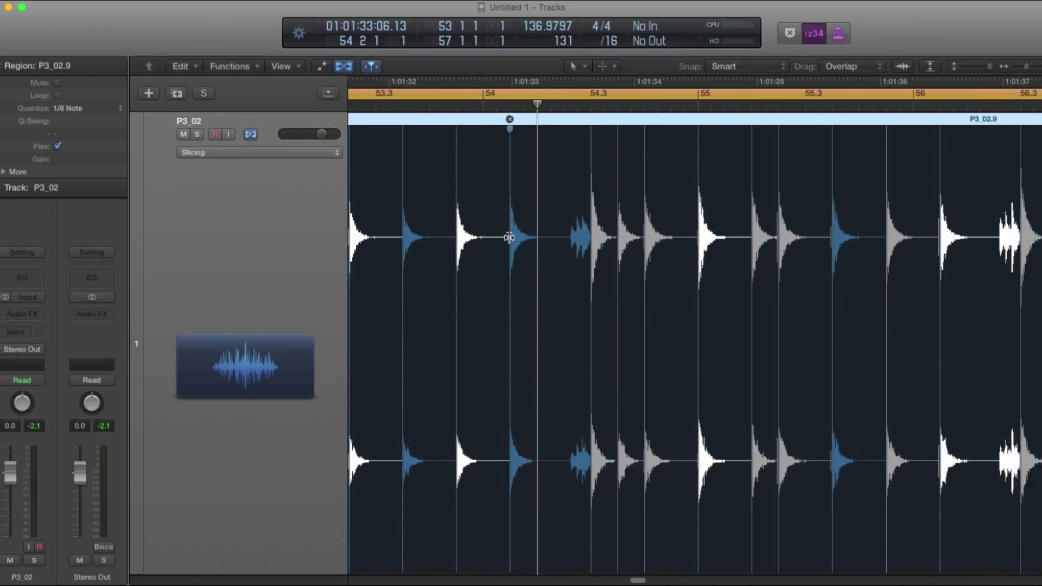
{"action": "mouse_move", "coordinate": [509, 237]}
{"action": "left_mouse_down"}
{"action": "mouse_move", "coordinate": [522, 237]}
{"action": "mouse_move", "coordinate": [508, 239]}
{"action": "left_mouse_up"}
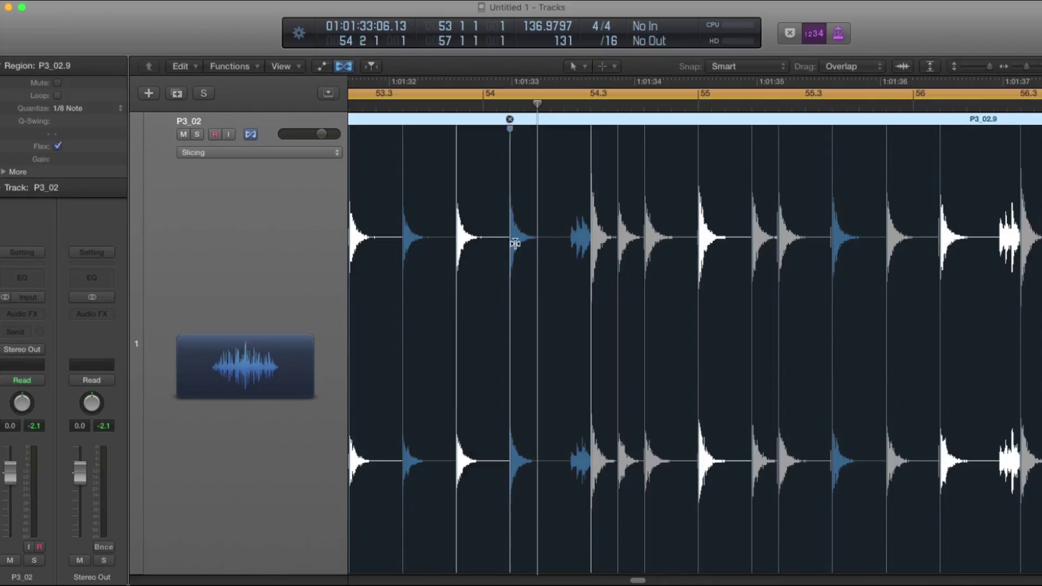
{"action": "left_click", "coordinate": [337, 155]}
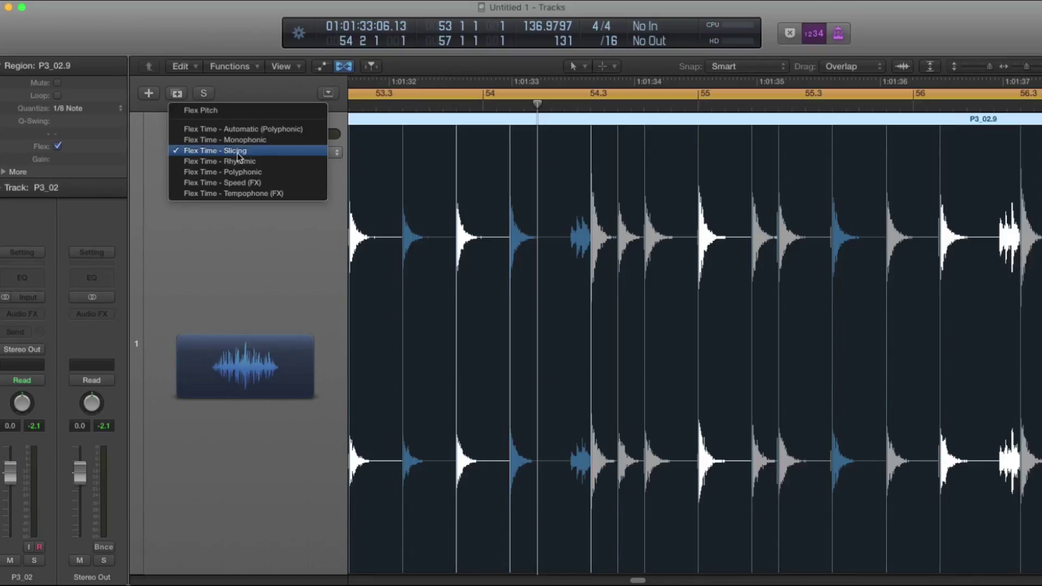
Keep Slicing mode, zoom around bar 55, and open the audio file editor with the playhead at 55 2 3
{"action": "left_click", "coordinate": [278, 226]}
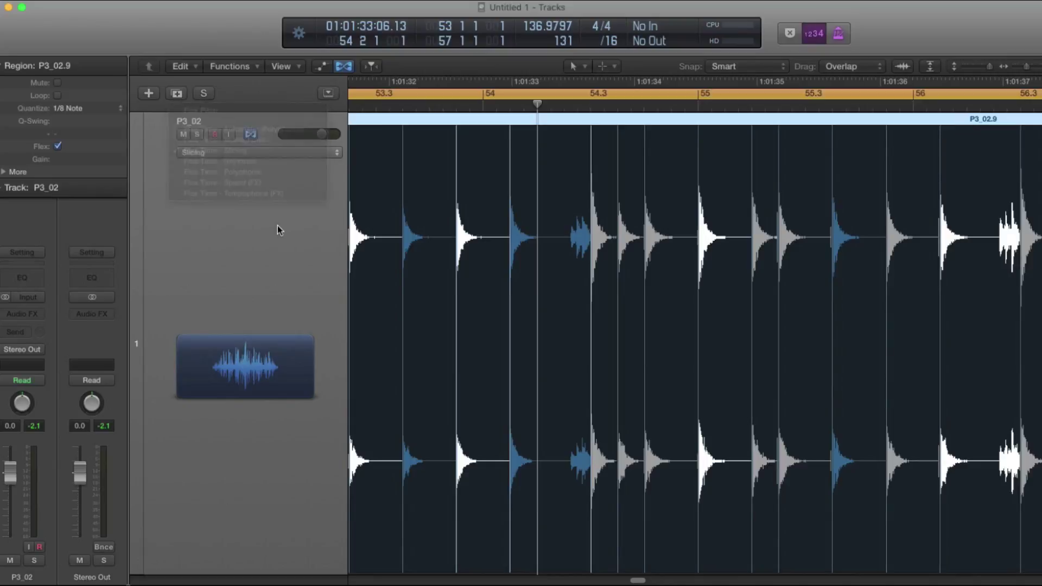
{"action": "left_click", "coordinate": [778, 106]}
{"action": "key", "text": "super+Right"}
{"action": "key", "text": "super+Right"}
{"action": "key", "text": "super+Right"}
{"action": "key", "text": "super+Right"}
{"action": "key", "text": "super+Left"}
{"action": "key", "text": "super+Left"}
{"action": "key", "text": "super+Left"}
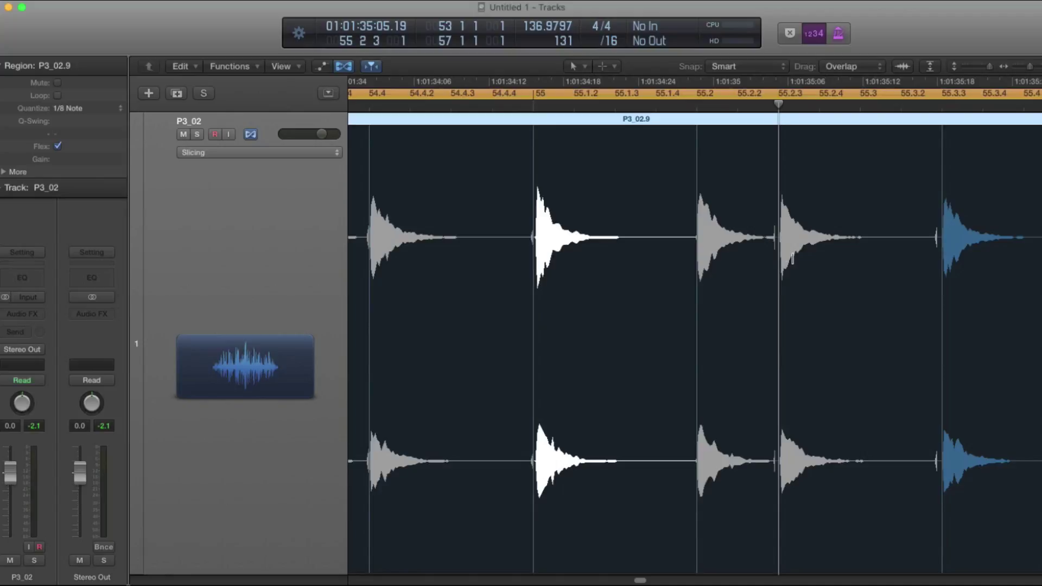
{"action": "key", "text": "super+Left"}
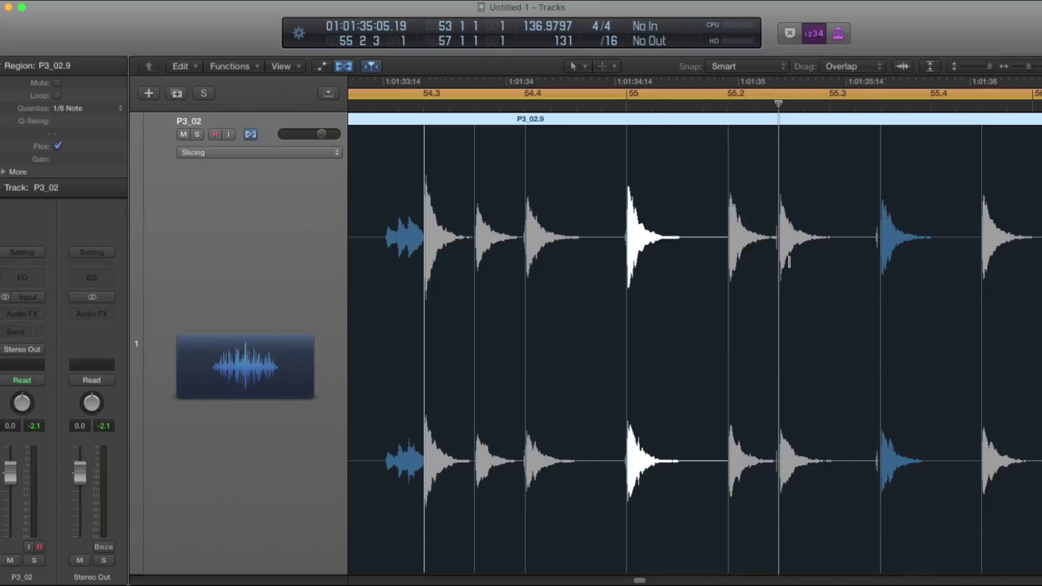
{"action": "key", "text": "e"}
{"action": "left_click", "coordinate": [762, 109]}
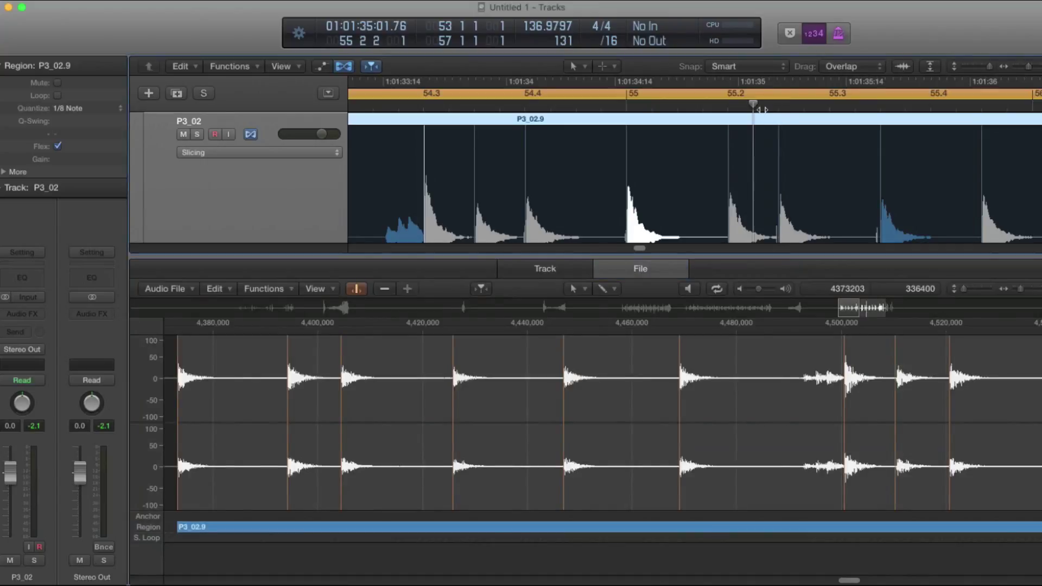
{"action": "left_click", "coordinate": [769, 107]}
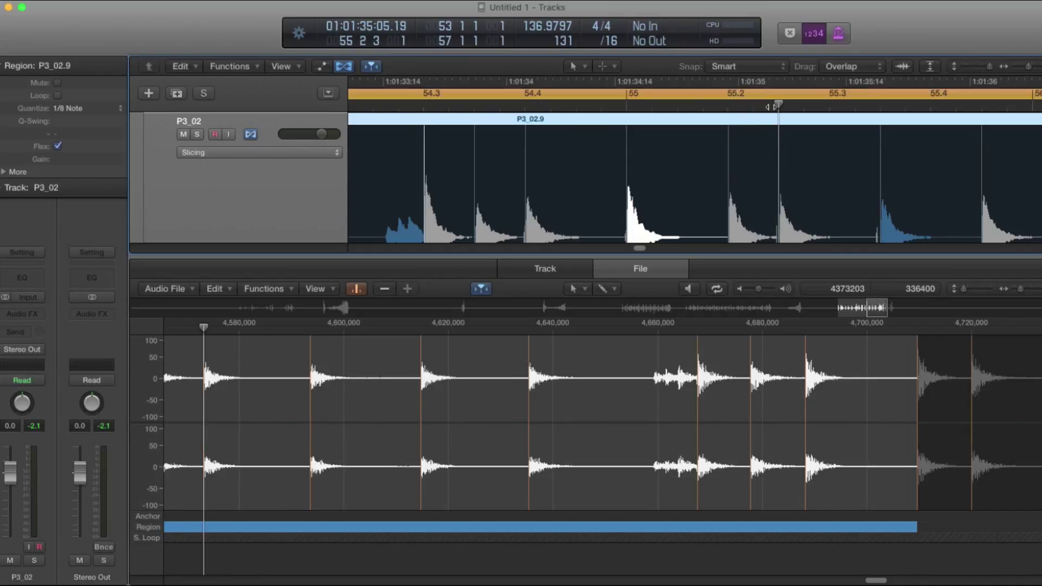
Set a position in the P3_02.9 waveform, then close the audio file editor
{"action": "left_click", "coordinate": [202, 425]}
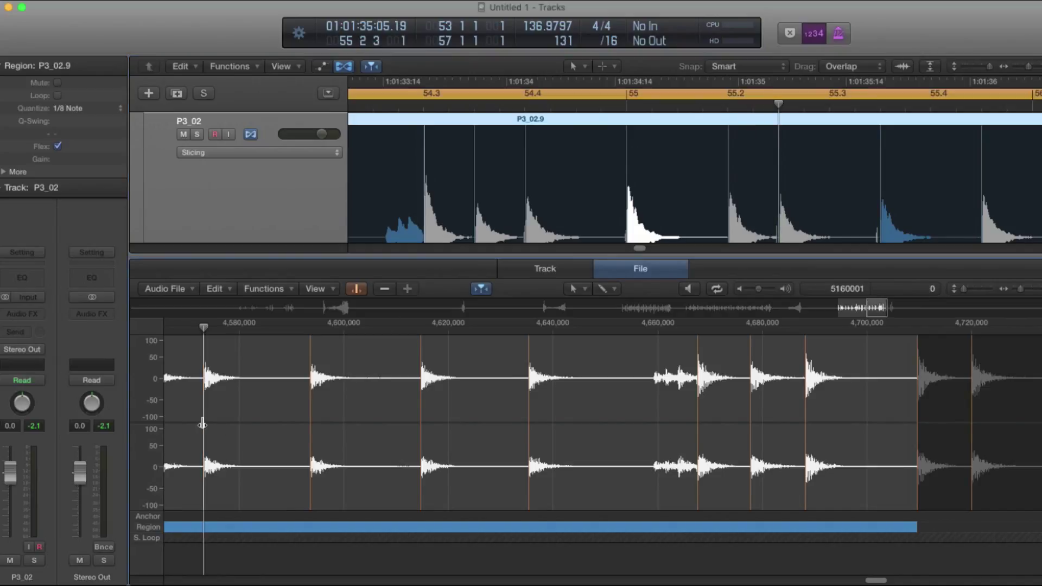
{"action": "left_click_drag", "start_coordinate": [202, 425], "coordinate": [201, 425]}
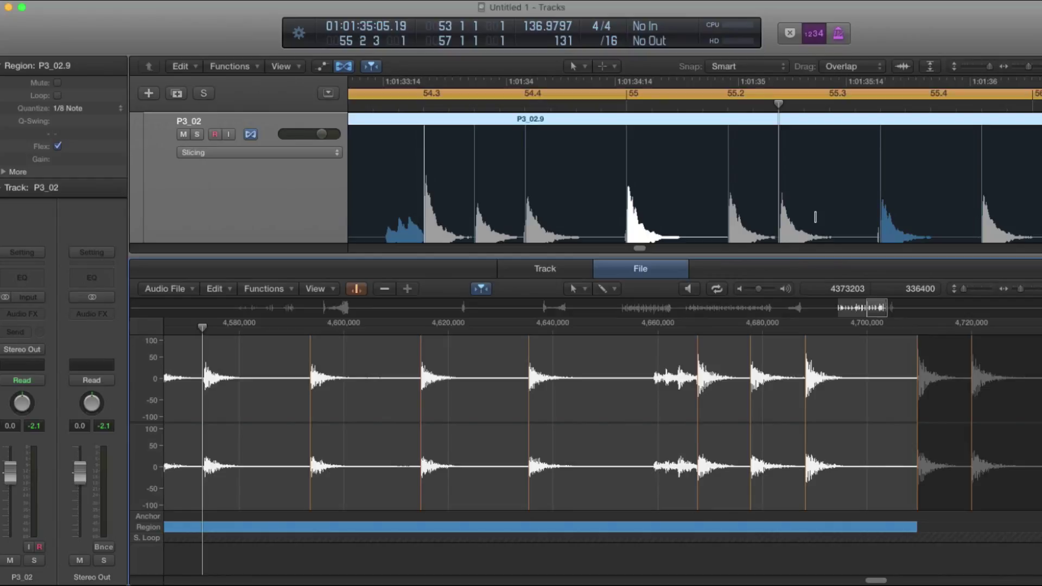
{"action": "key", "text": "e"}
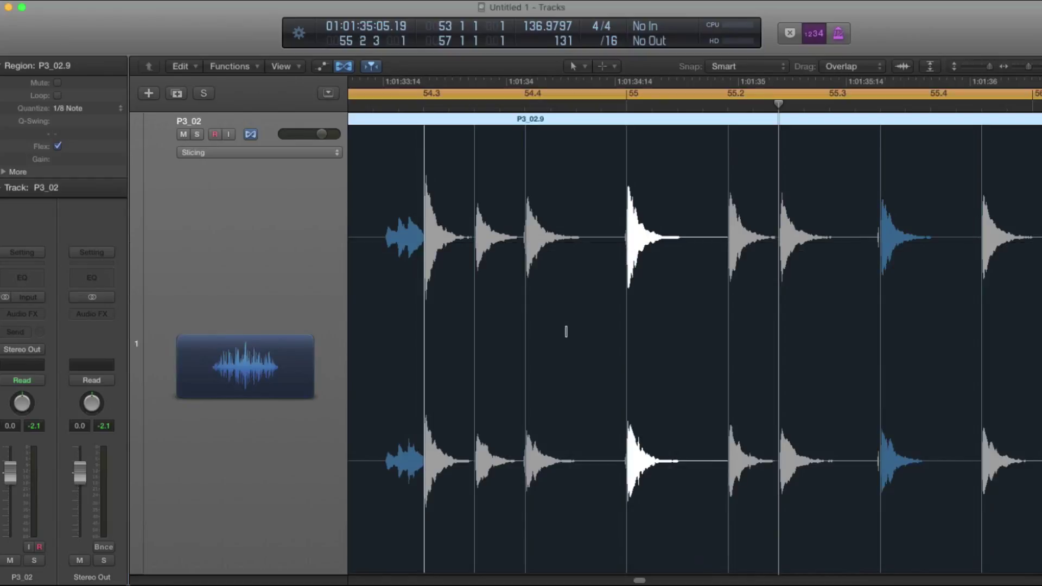
{"action": "key", "text": "super+Left"}
{"action": "key", "text": "super+Left"}
{"action": "key", "text": "super+Left"}
{"action": "key", "text": "super+Left"}
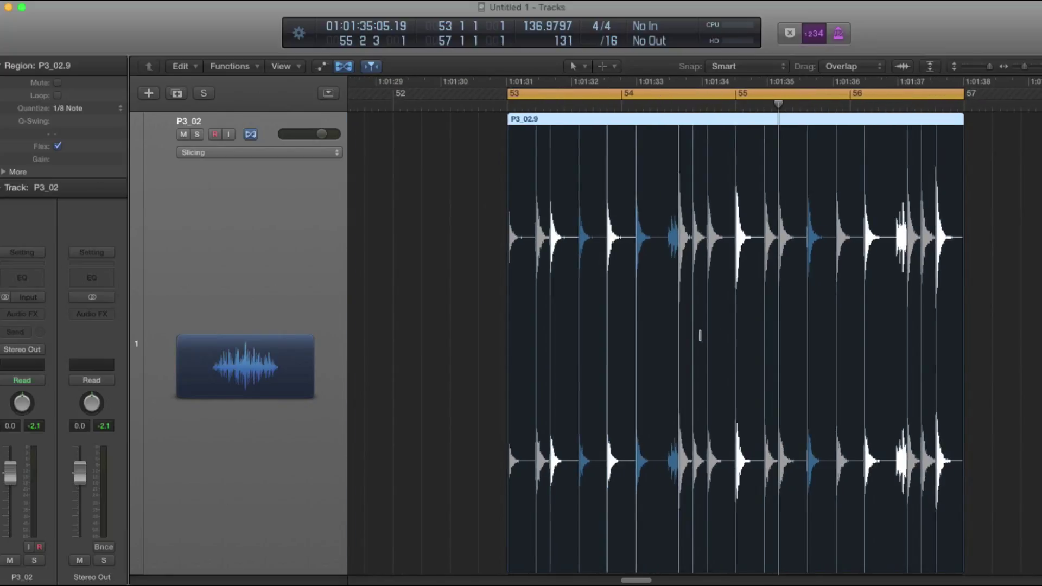
{"action": "scroll", "coordinate": [700, 335], "scroll_direction": "right", "scroll_amount": 4}
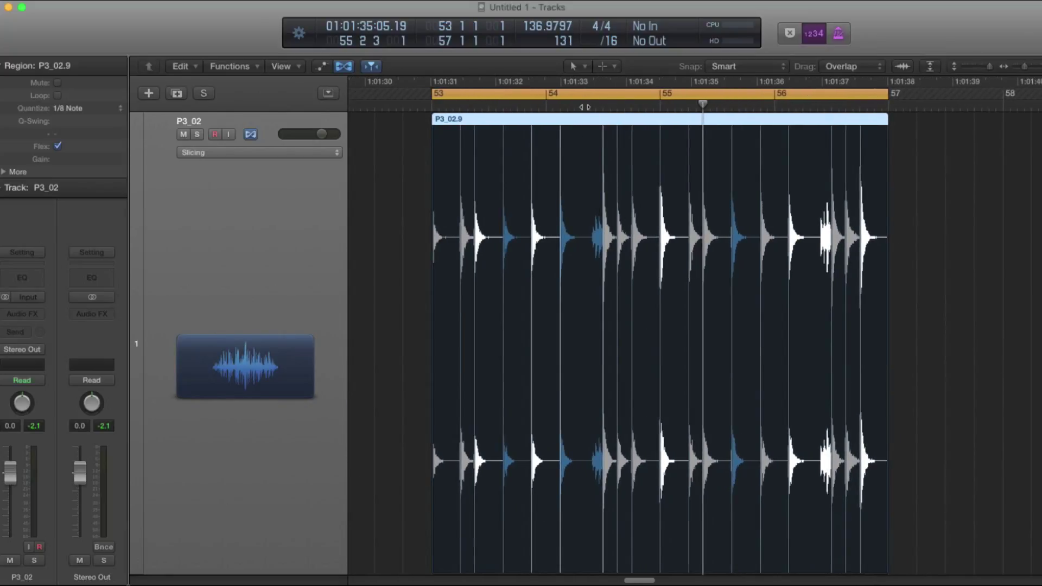
{"action": "left_click", "coordinate": [584, 106]}
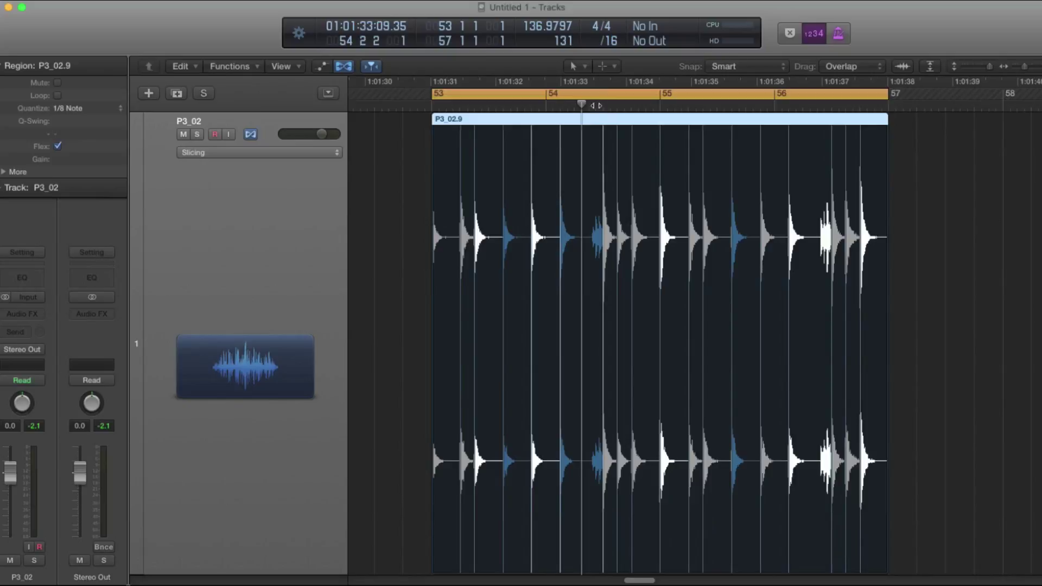
{"action": "left_click", "coordinate": [419, 2]}
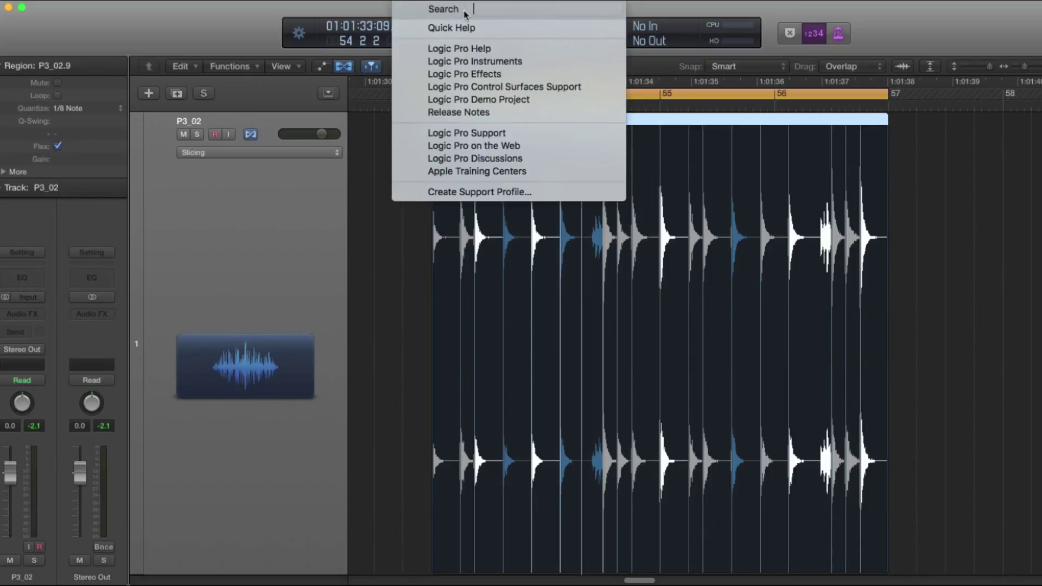
{"action": "type", "text": "bounce"}
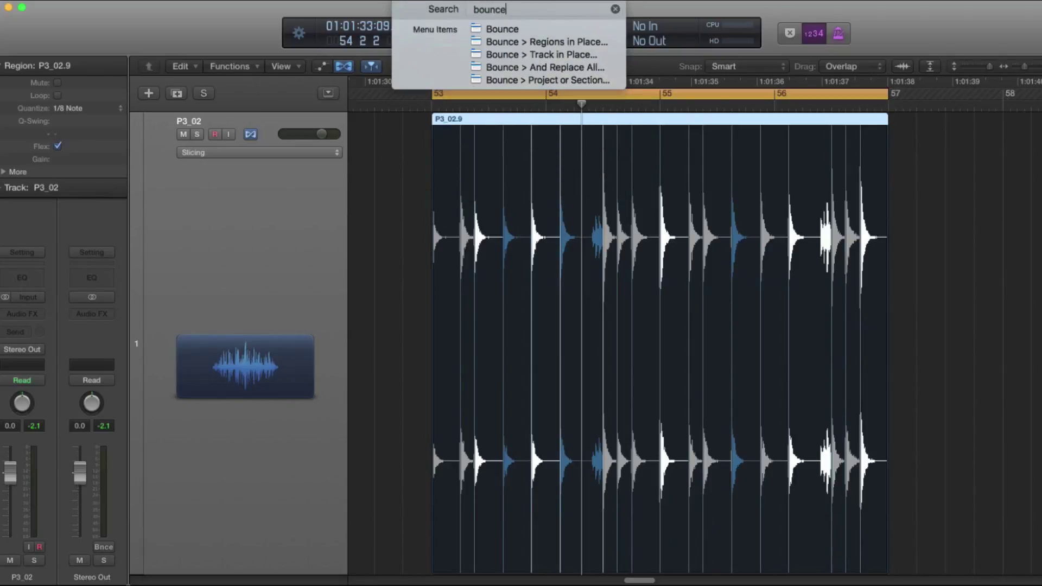
{"action": "mouse_move", "coordinate": [548, 42]}
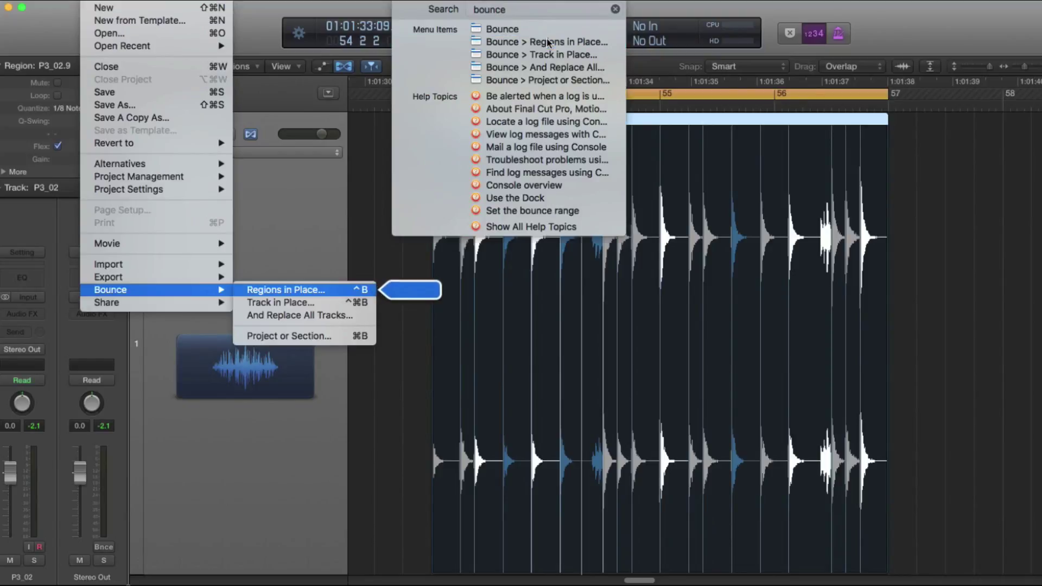
{"action": "key", "text": "Escape"}
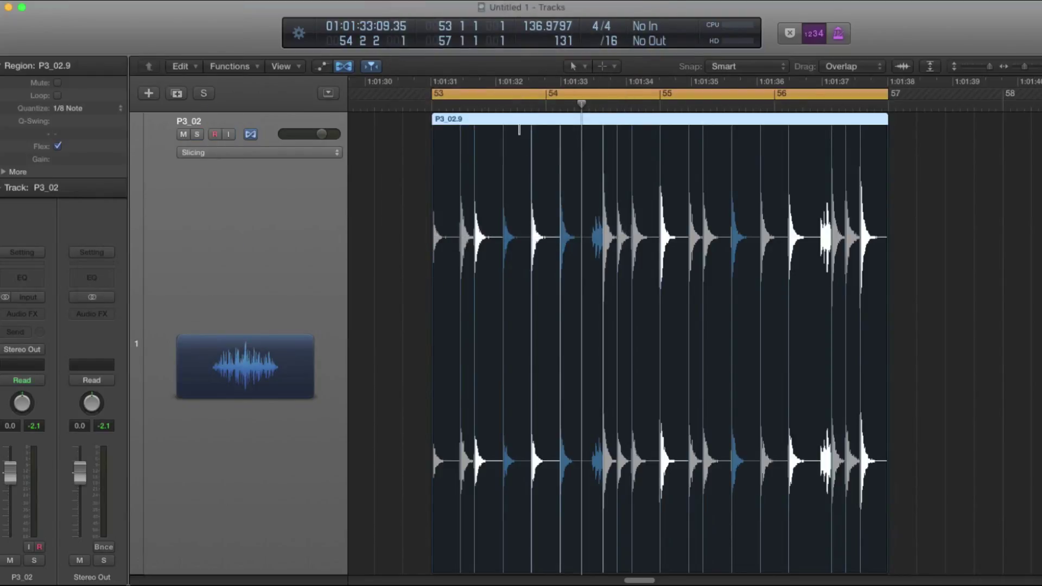
Split the snare region at the playhead just before bar 55
{"action": "left_click", "coordinate": [517, 109]}
{"action": "left_click", "coordinate": [679, 106]}
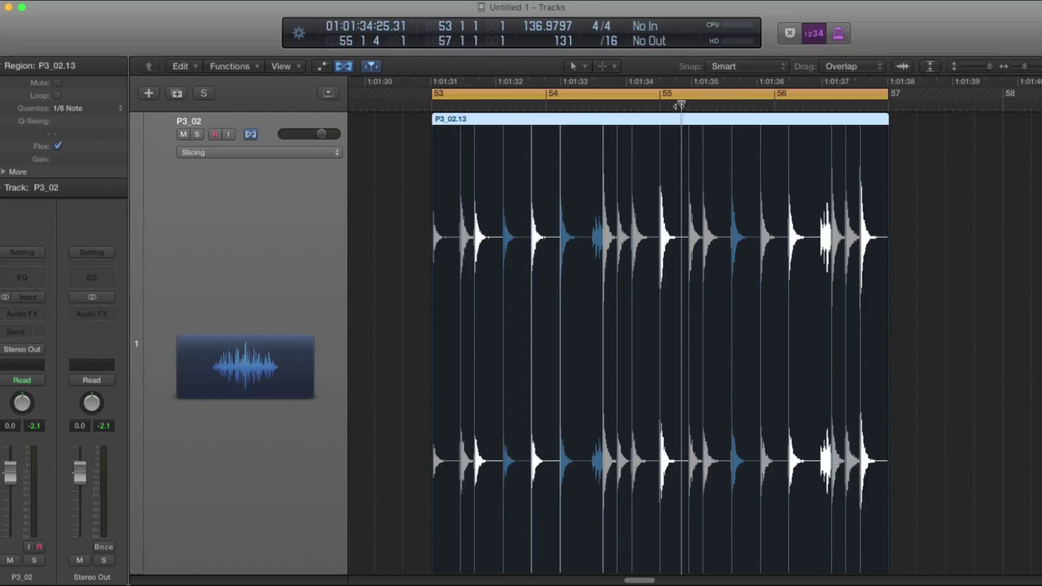
{"action": "key", "text": "super+t"}
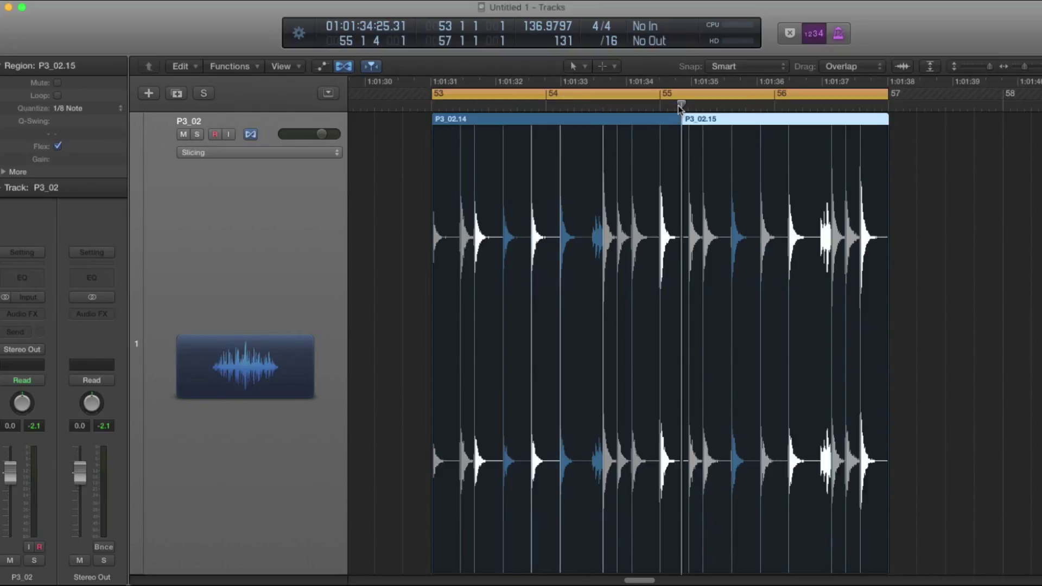
Select both snare pieces and join them into the new audio file P3 merged_06.1
{"action": "left_click", "coordinate": [624, 124], "text": "shift"}
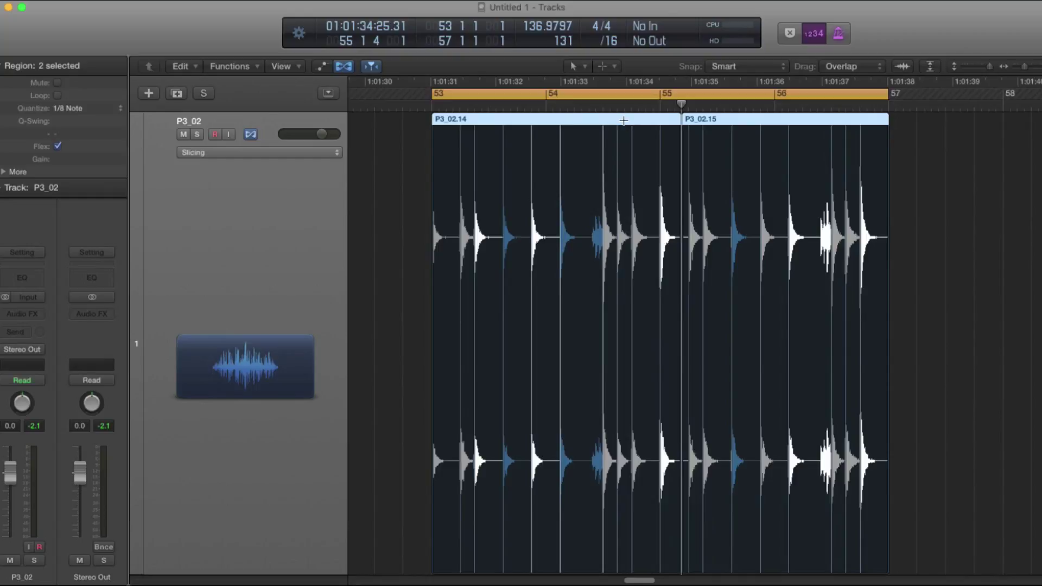
{"action": "key", "text": "super+j"}
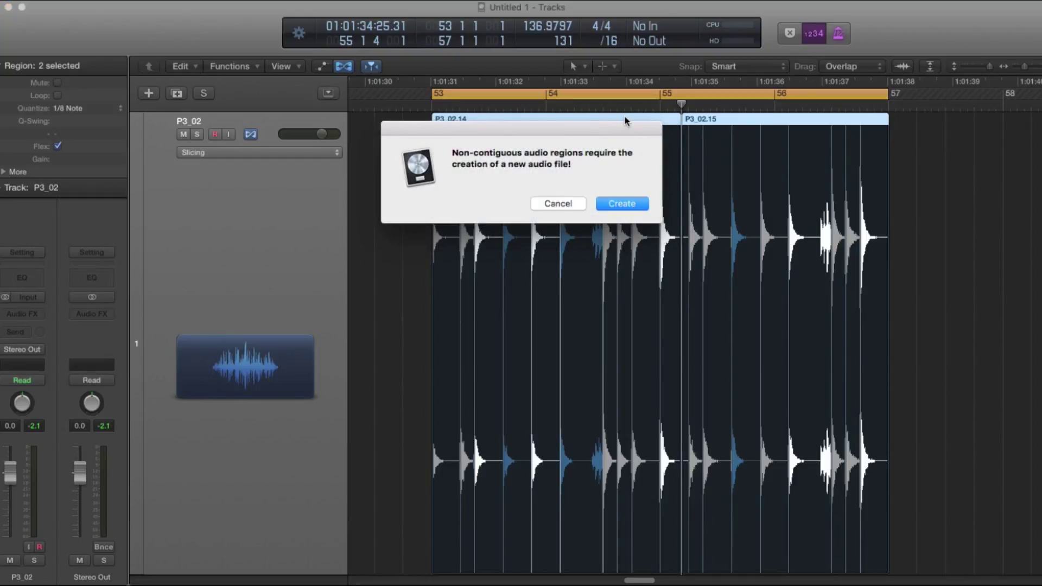
{"action": "left_click", "coordinate": [621, 205]}
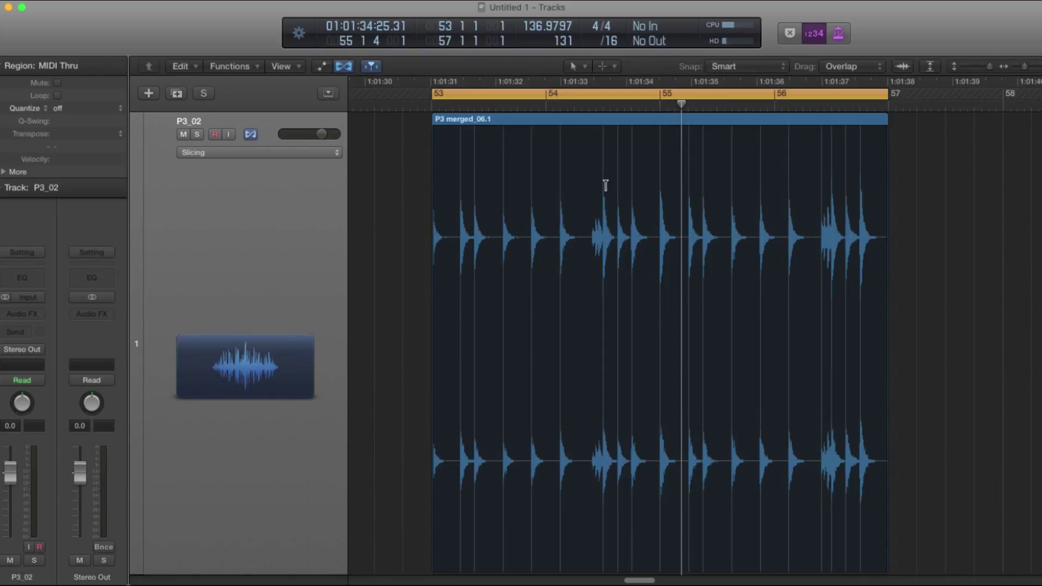
Hide the flex display and choose Export > Add to Loop Library for region P3 merged_06.1
{"action": "key", "text": "super+f"}
{"action": "left_click", "coordinate": [613, 212]}
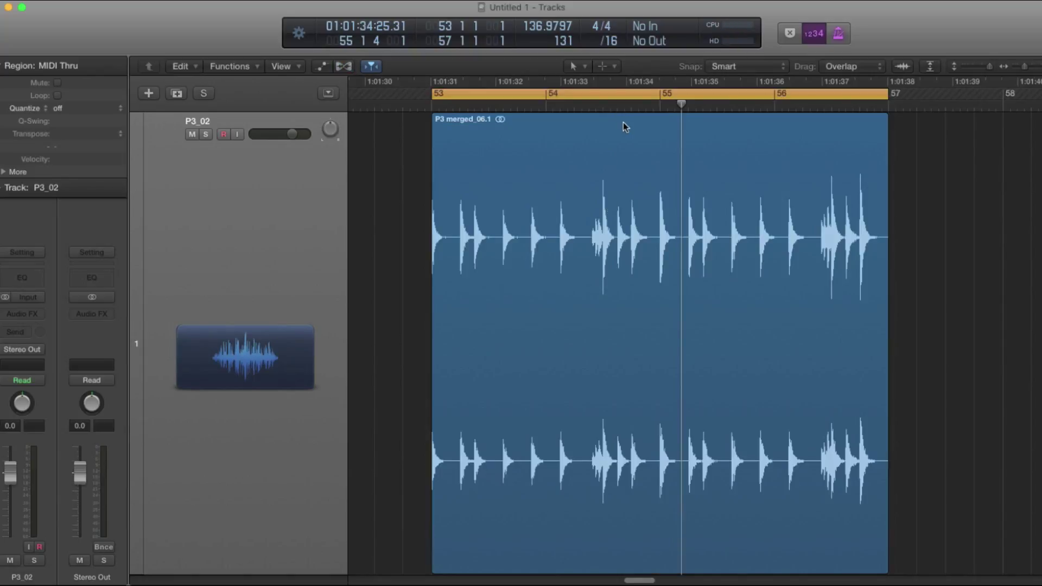
{"action": "right_click", "coordinate": [631, 119]}
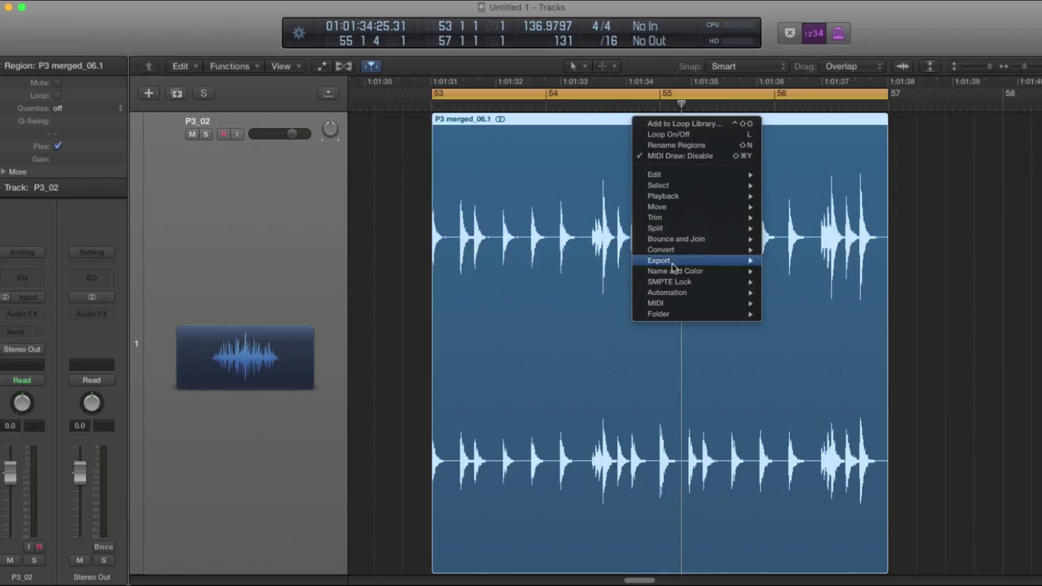
{"action": "mouse_move", "coordinate": [673, 262]}
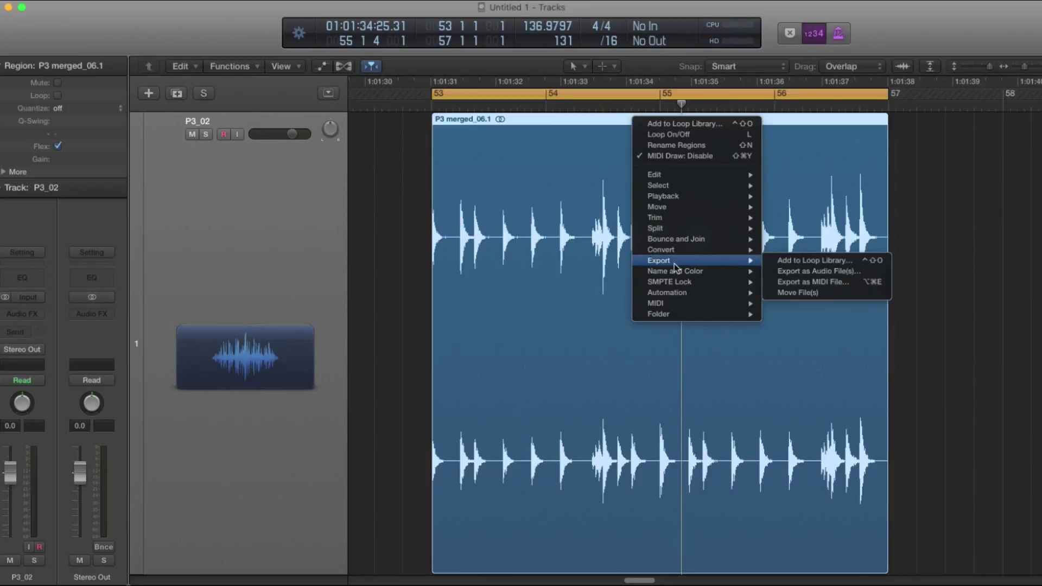
{"action": "left_click", "coordinate": [875, 265]}
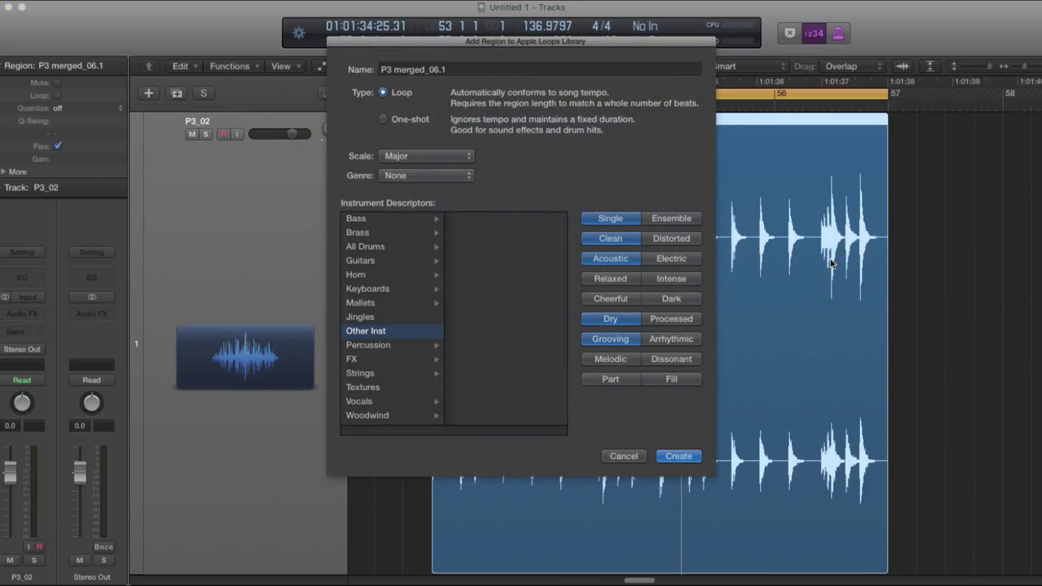
Name the loop 'Snare Test Loop', keep type Loop, and create it in the library
{"action": "triple_click", "coordinate": [465, 71]}
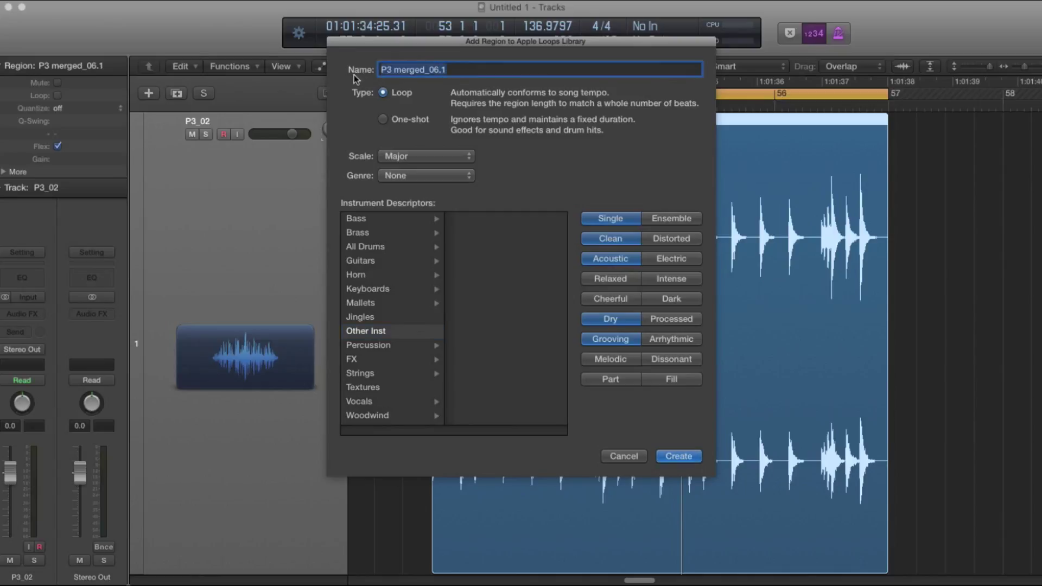
{"action": "type", "text": "Snare Test Loop"}
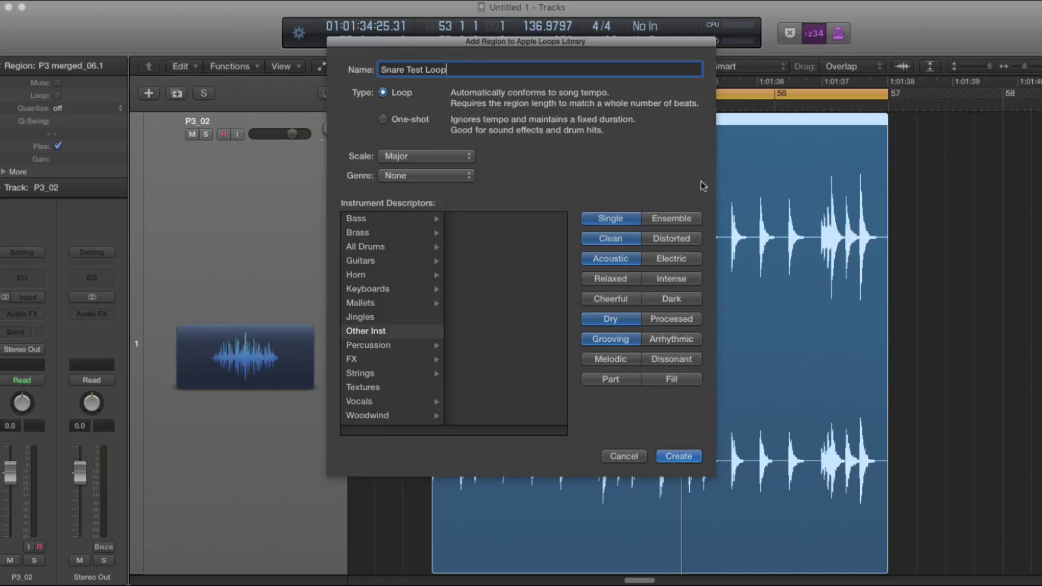
{"action": "left_click", "coordinate": [679, 456]}
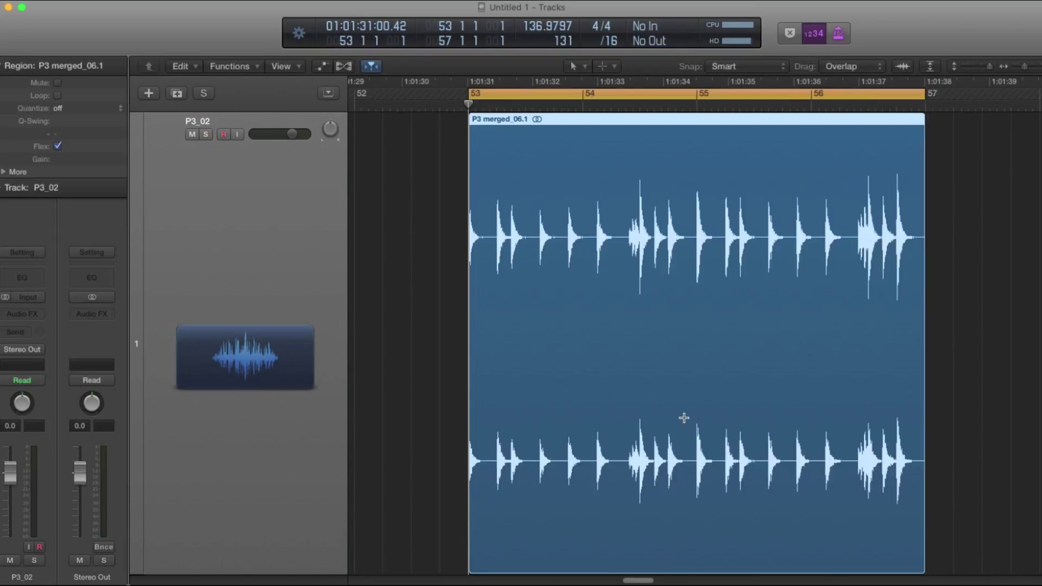
Show My Loops in the Loop Browser, then preview Snare Test Loop and stop the preview
{"action": "key", "text": "o"}
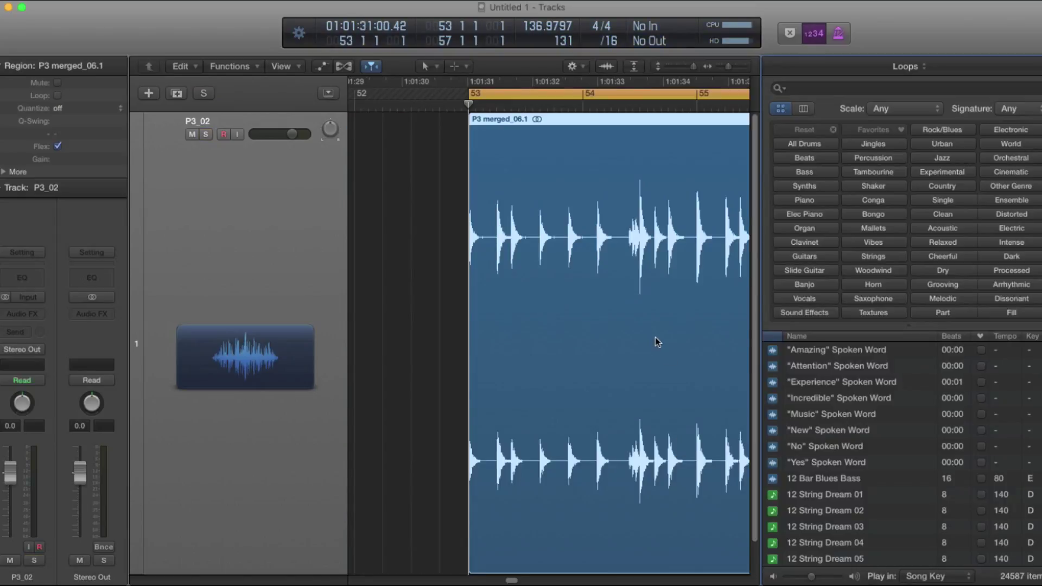
{"action": "left_click", "coordinate": [917, 68]}
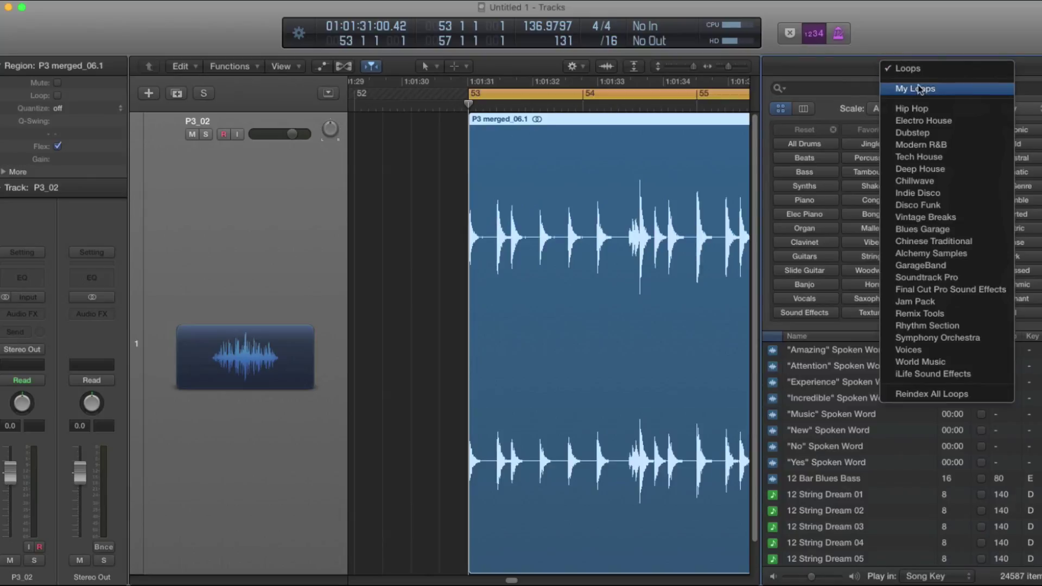
{"action": "left_click", "coordinate": [916, 88]}
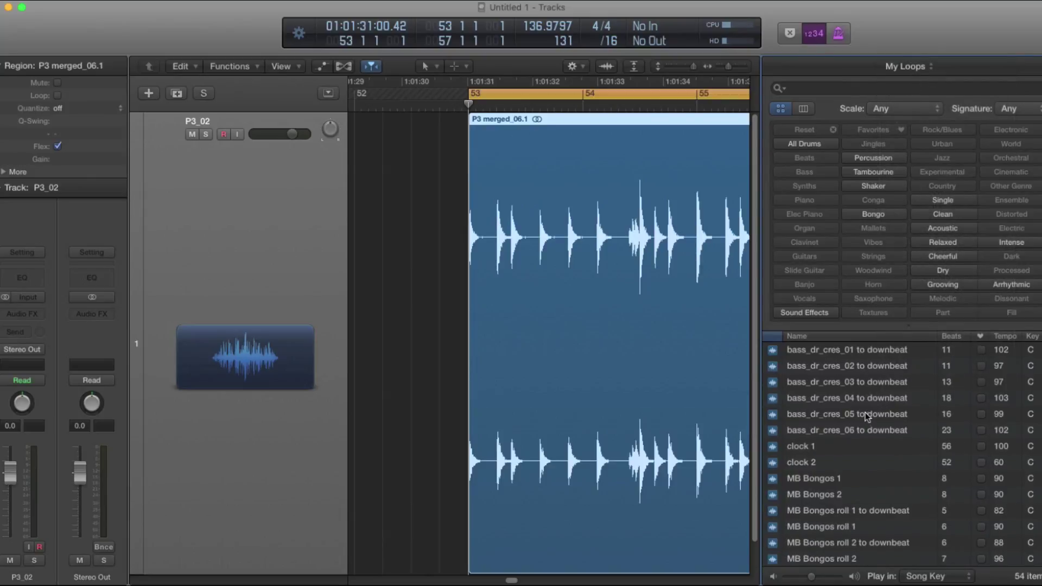
{"action": "scroll", "coordinate": [865, 413], "scroll_direction": "down", "scroll_amount": 10}
{"action": "scroll", "coordinate": [864, 412], "scroll_direction": "down", "scroll_amount": 4}
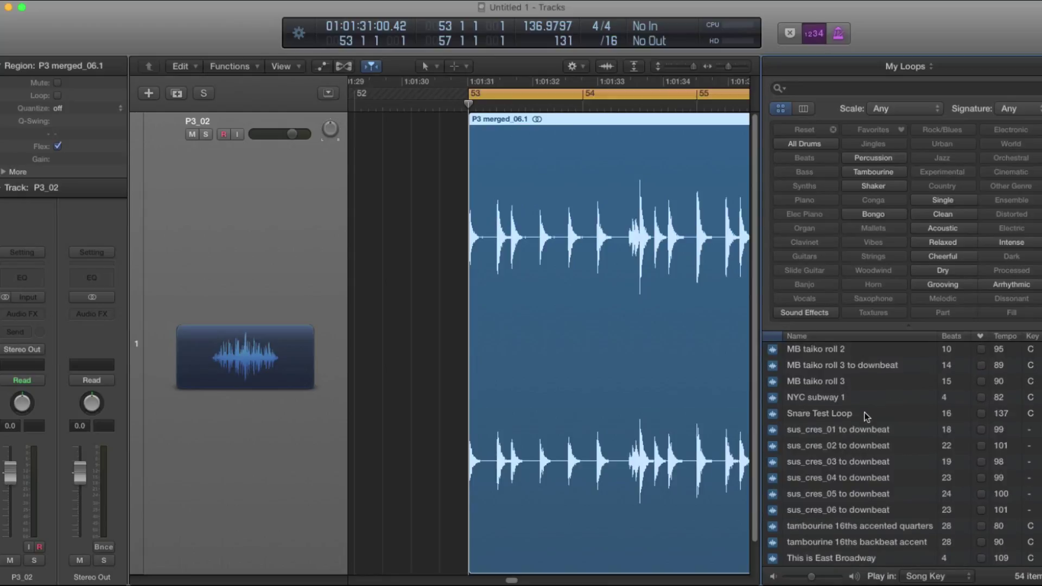
{"action": "left_click", "coordinate": [821, 414]}
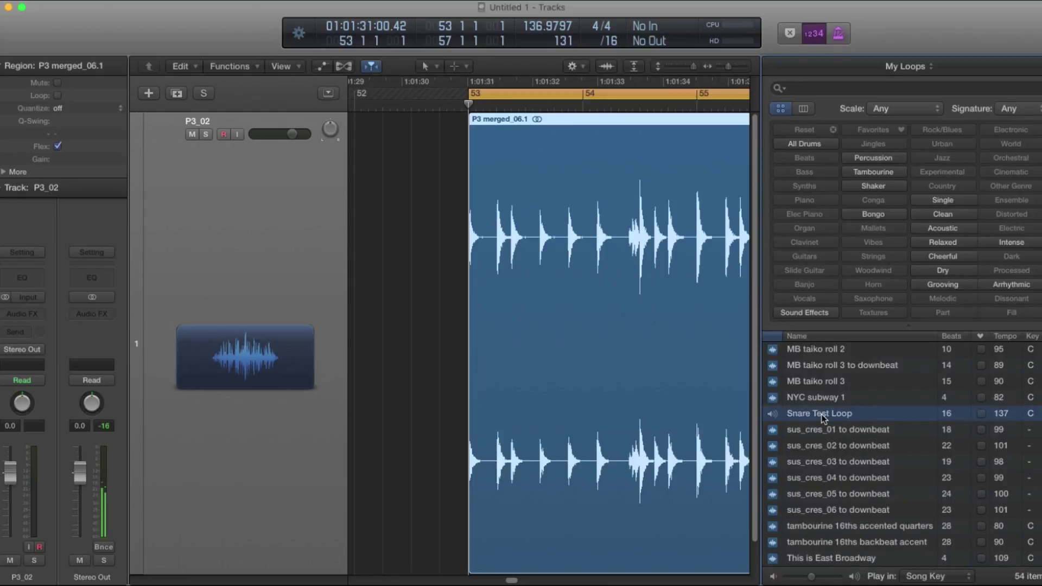
{"action": "left_click", "coordinate": [822, 415]}
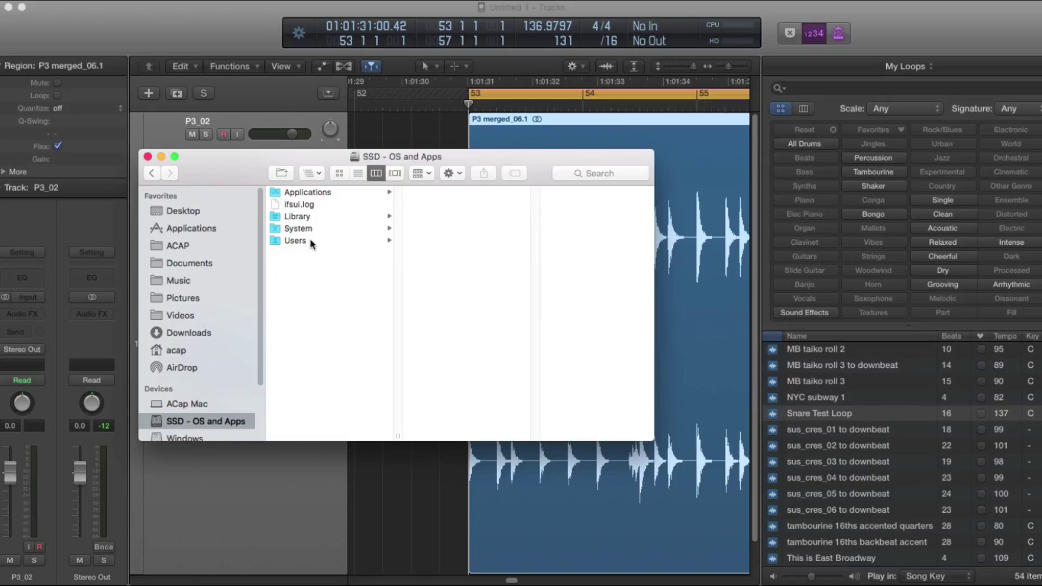
Browse Users > home > Library > Audio > Apple Loops > User Loops > SingleFiles and select Snare Test Loop.aif
{"action": "left_click", "coordinate": [310, 238]}
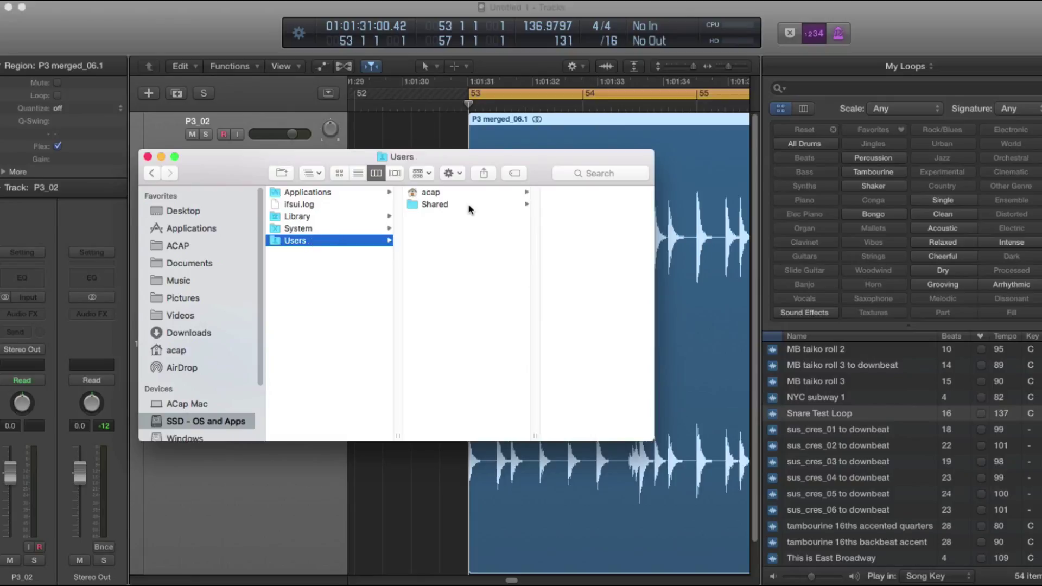
{"action": "left_click", "coordinate": [477, 193]}
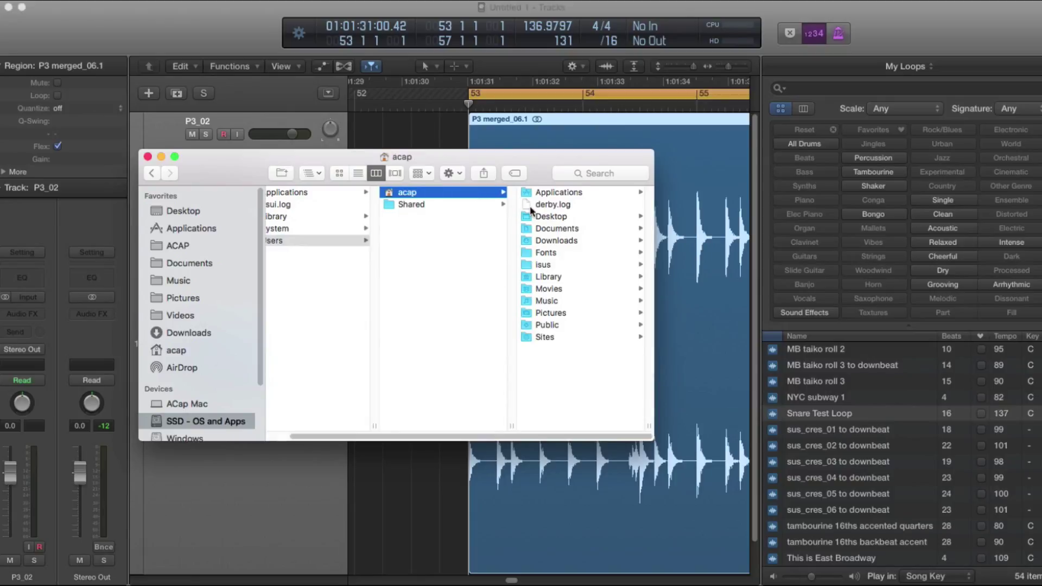
{"action": "left_click", "coordinate": [559, 277]}
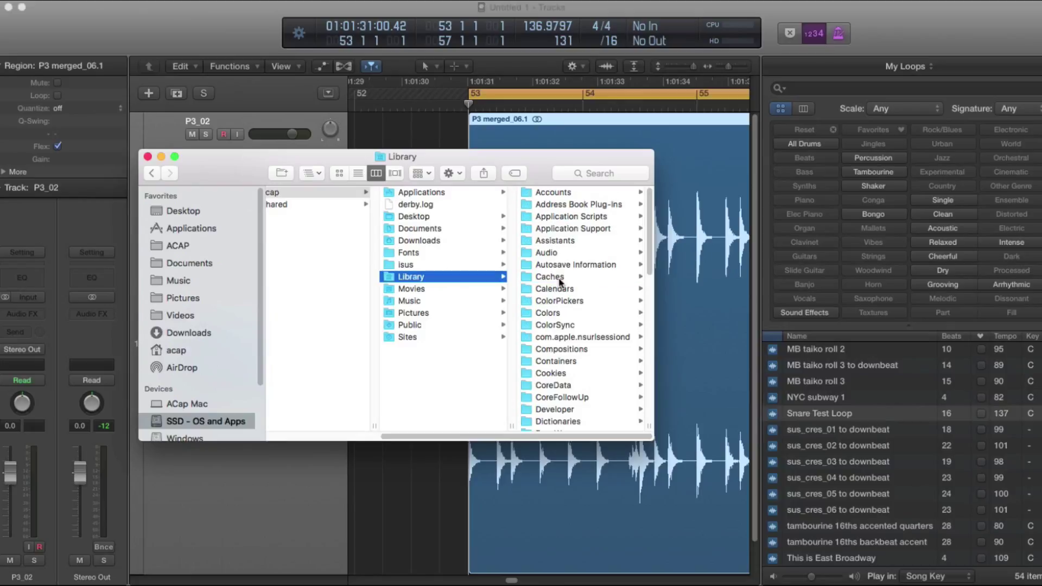
{"action": "left_click", "coordinate": [557, 253]}
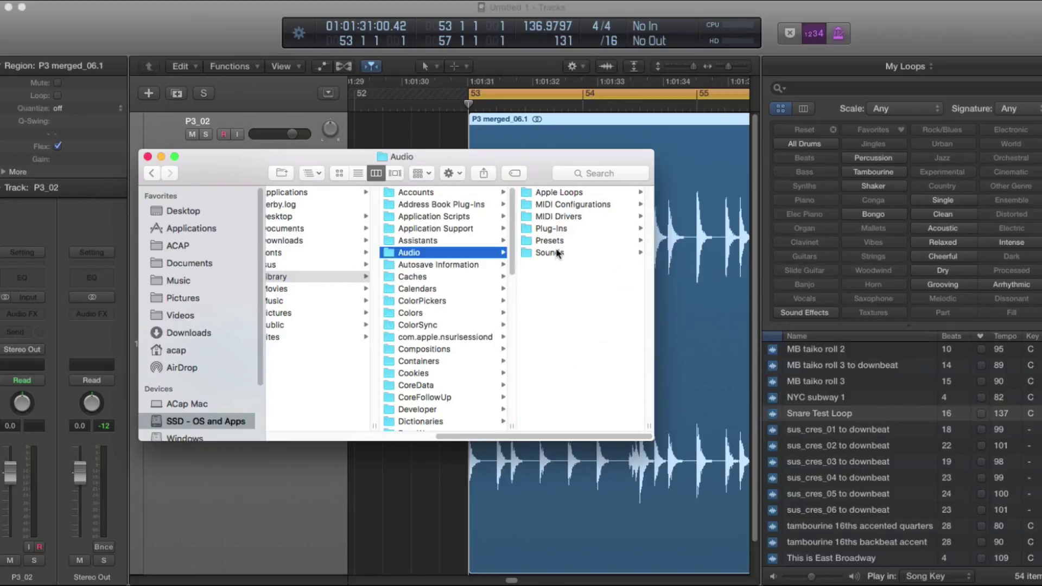
{"action": "left_click", "coordinate": [572, 192]}
{"action": "left_click", "coordinate": [572, 191]}
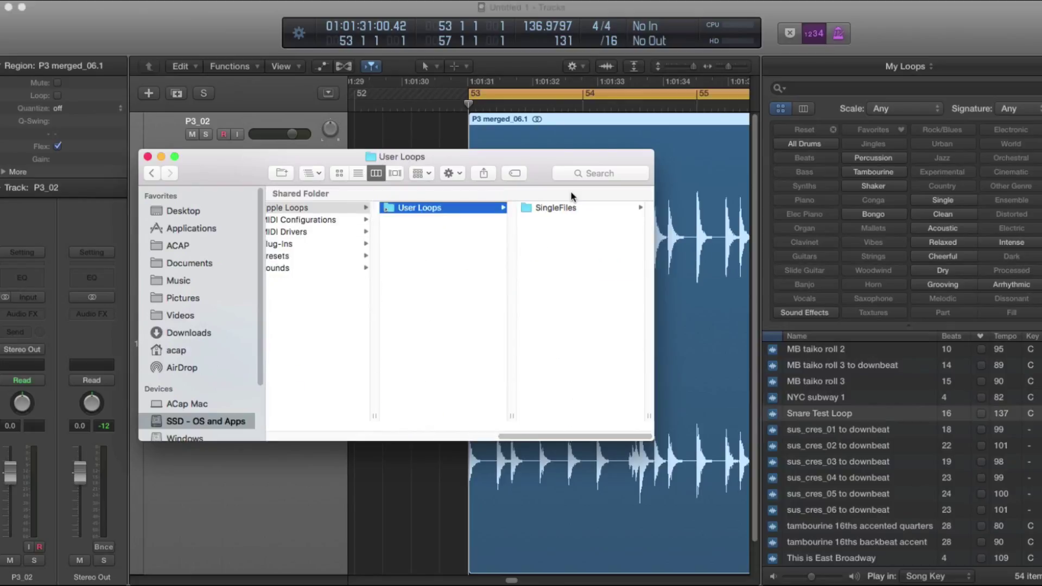
{"action": "left_click", "coordinate": [570, 211]}
{"action": "scroll", "coordinate": [562, 244], "scroll_direction": "down", "scroll_amount": 10}
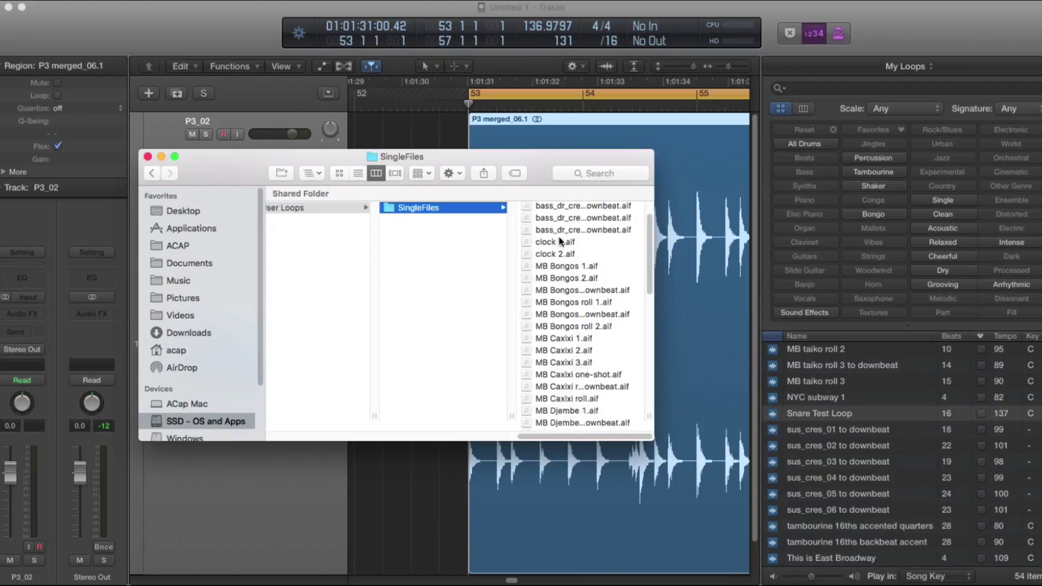
{"action": "scroll", "coordinate": [562, 244], "scroll_direction": "down", "scroll_amount": 5}
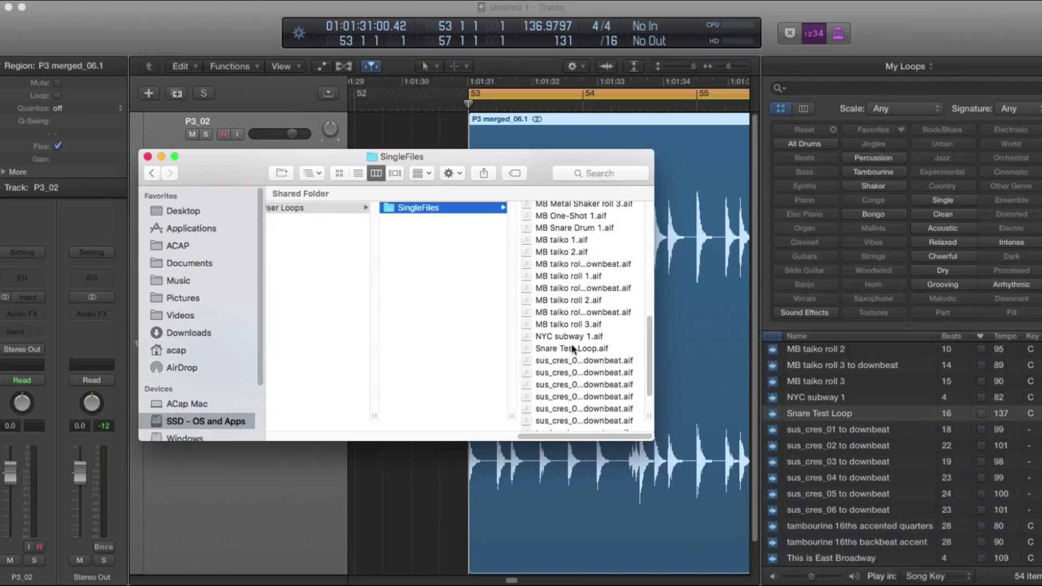
{"action": "left_click", "coordinate": [573, 352]}
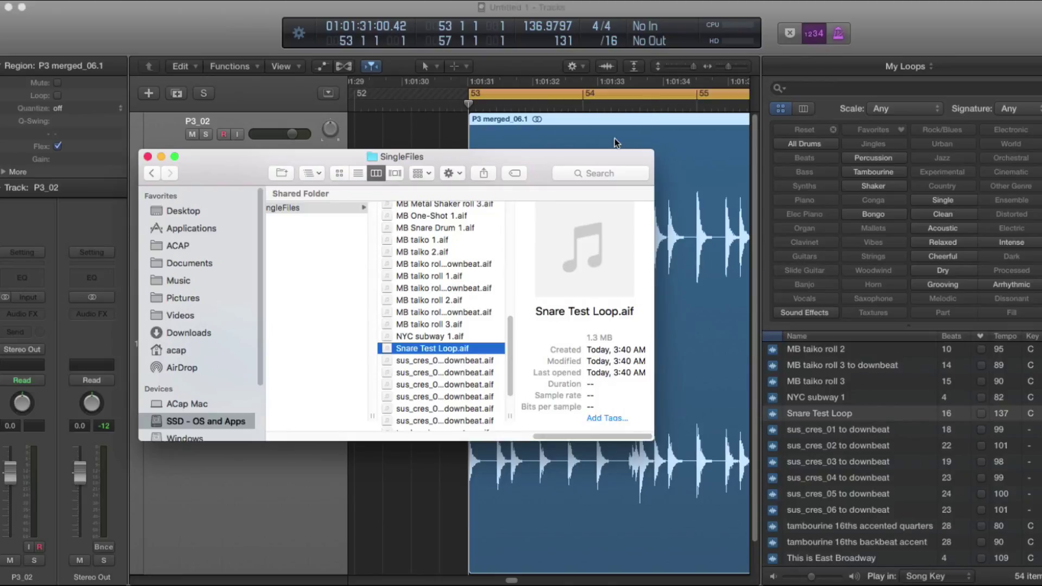
Move Snare Test Loop.aif to the Trash with Cmd+Delete, then switch back to Logic
{"action": "left_click", "coordinate": [423, 338]}
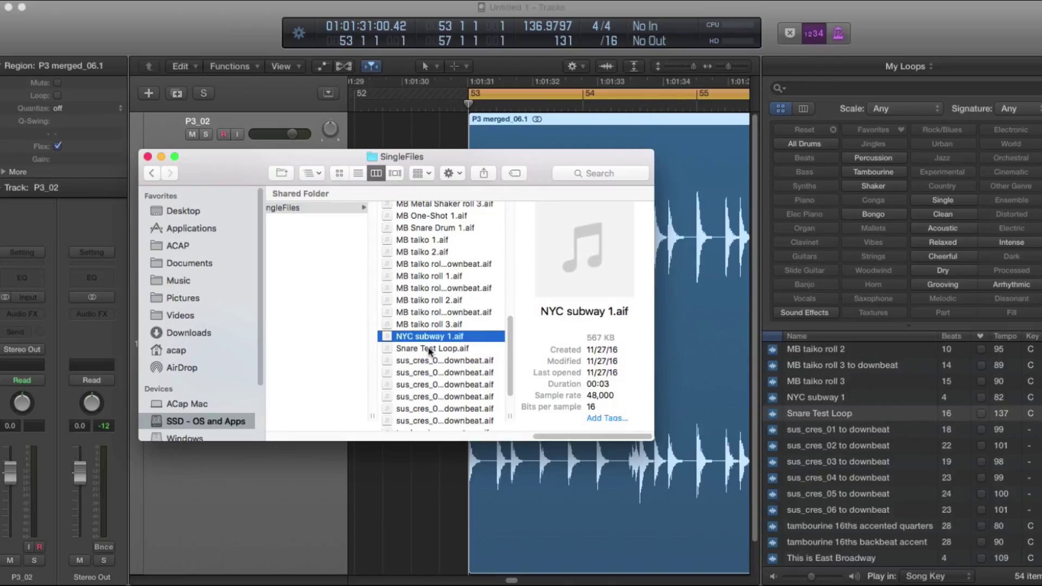
{"action": "left_click", "coordinate": [428, 349]}
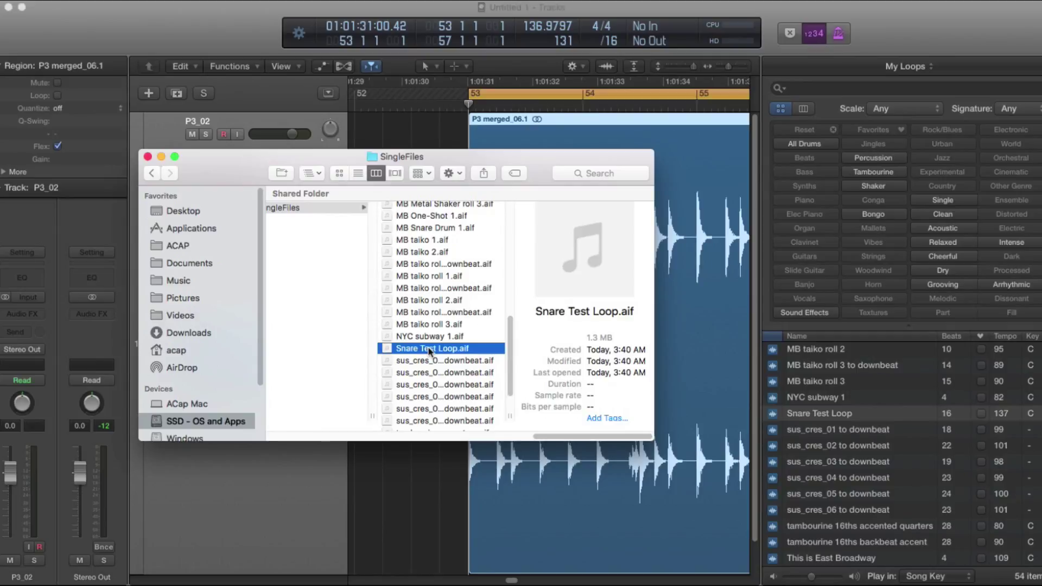
{"action": "key", "text": "super+BackSpace"}
{"action": "left_click", "coordinate": [429, 350]}
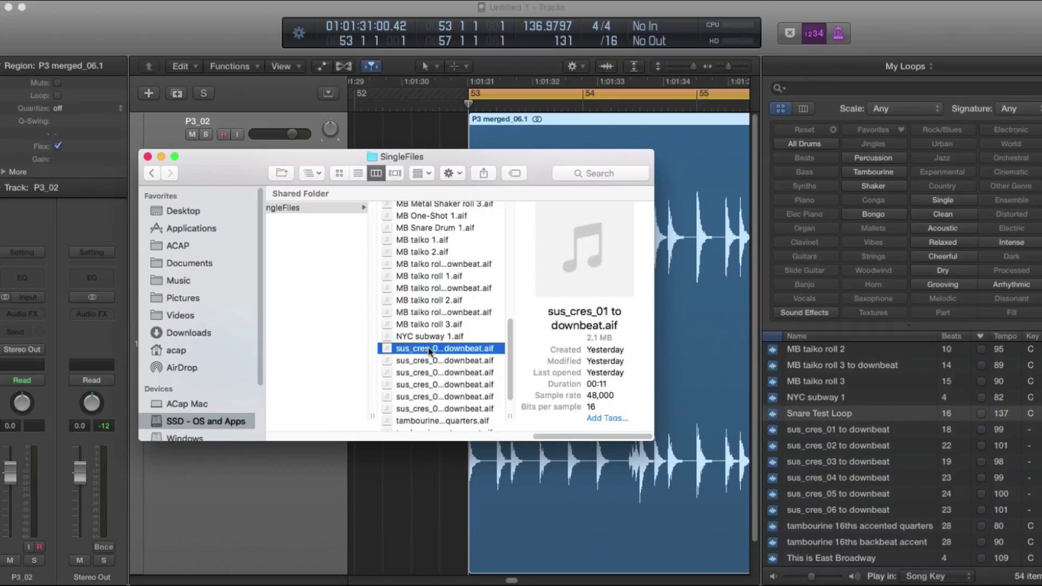
{"action": "left_click", "coordinate": [887, 28]}
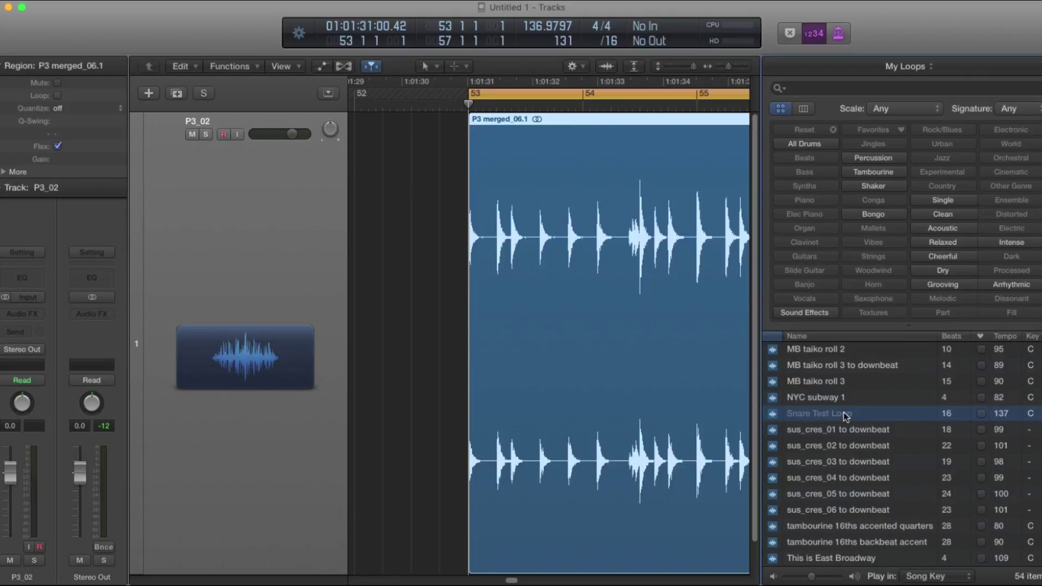
Run Reindex All Loops from the Loop Browser's My Loops collection menu
{"action": "left_click", "coordinate": [928, 68]}
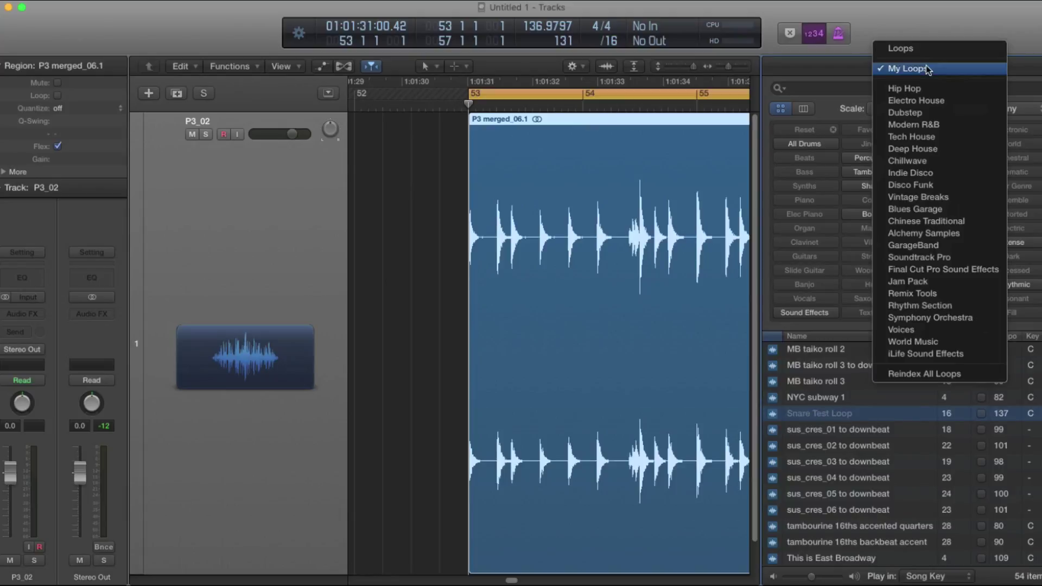
{"action": "left_click", "coordinate": [921, 375]}
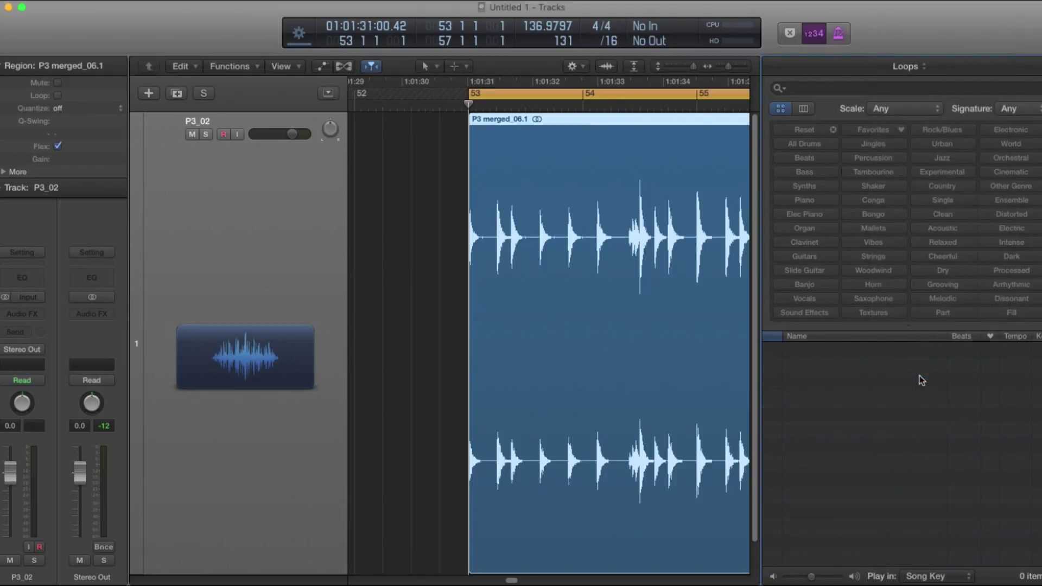